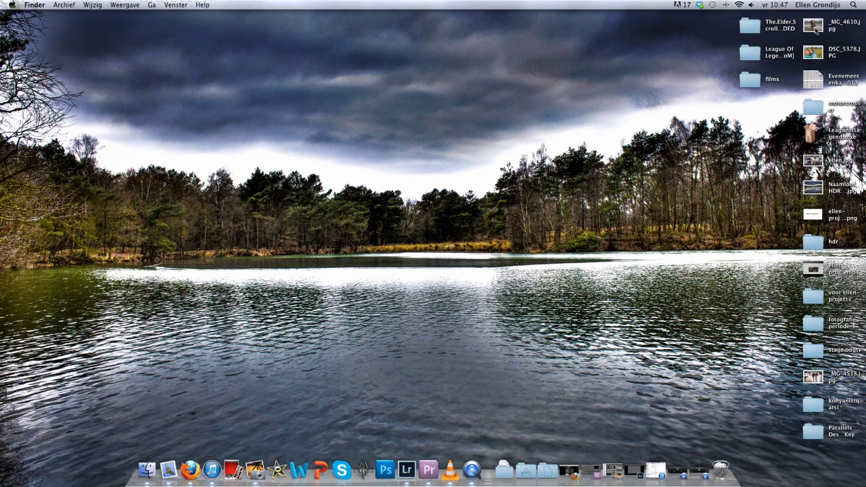
Import the motocross photo _MG_4610.jpg into the Lightroom catalog by dropping it on the dock icon
left_click_drag(816, 31, 409, 467)
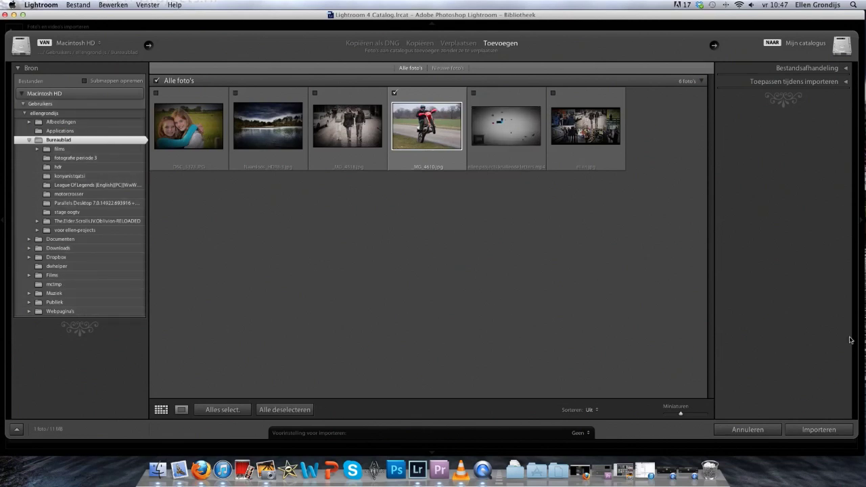
left_click(819, 429)
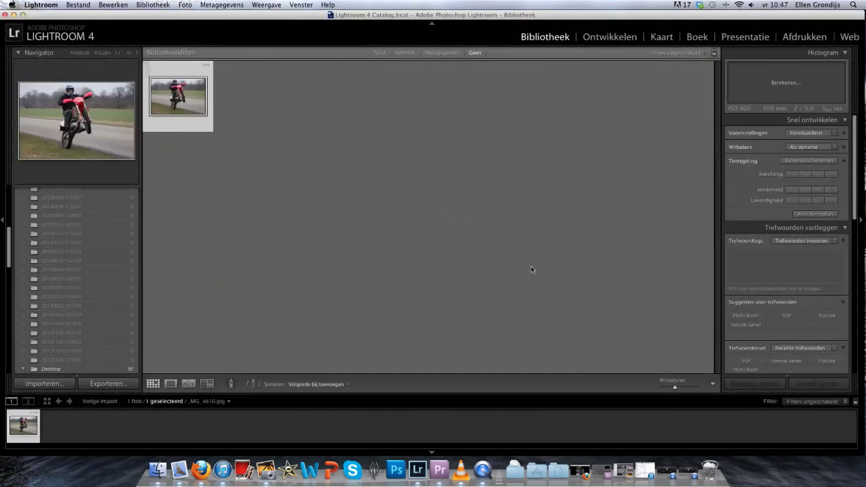
Switch Lightroom to full screen and open _MG_4610.jpg in the Develop (Ontwikkelen) module
key("f")
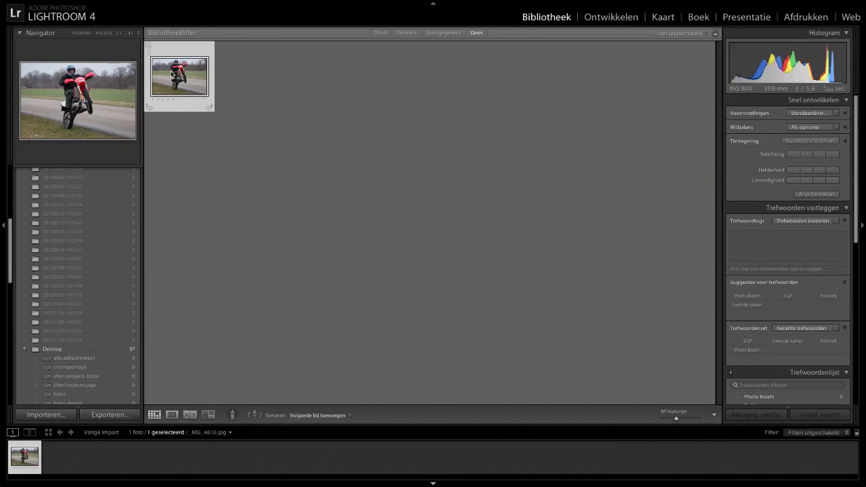
scroll(80, 222, "up", 10)
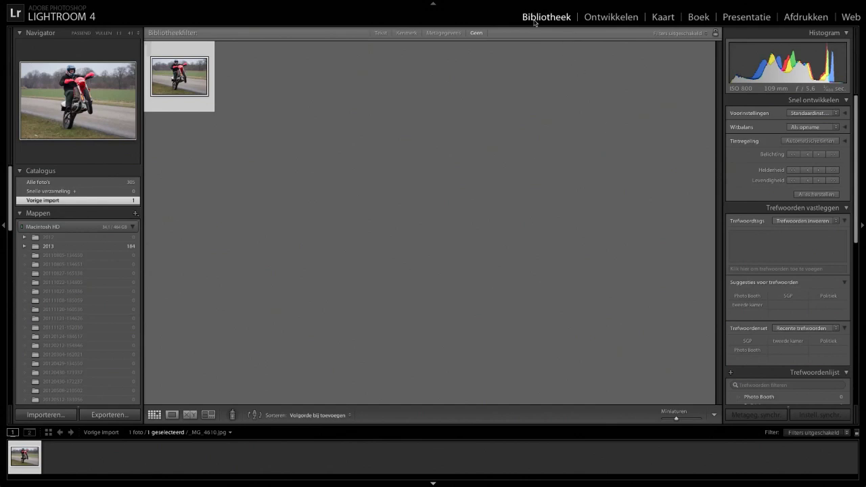
left_click(590, 19)
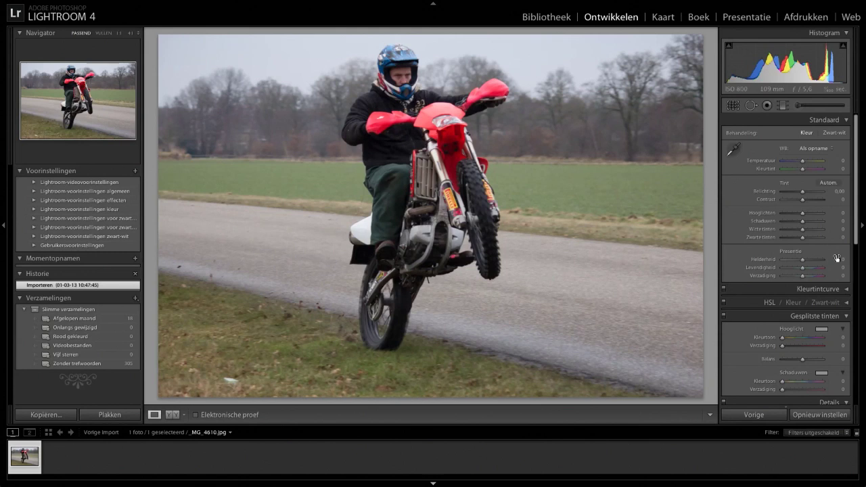
Set Saturation to +28, Vibrance to +9 and Details sharpening amount to 150
left_click_drag(802, 276, 805, 268)
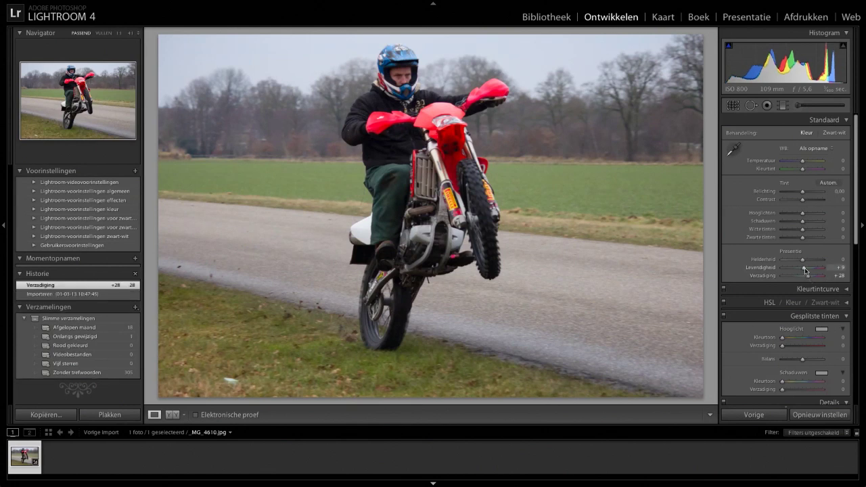
scroll(799, 289, "down", 5)
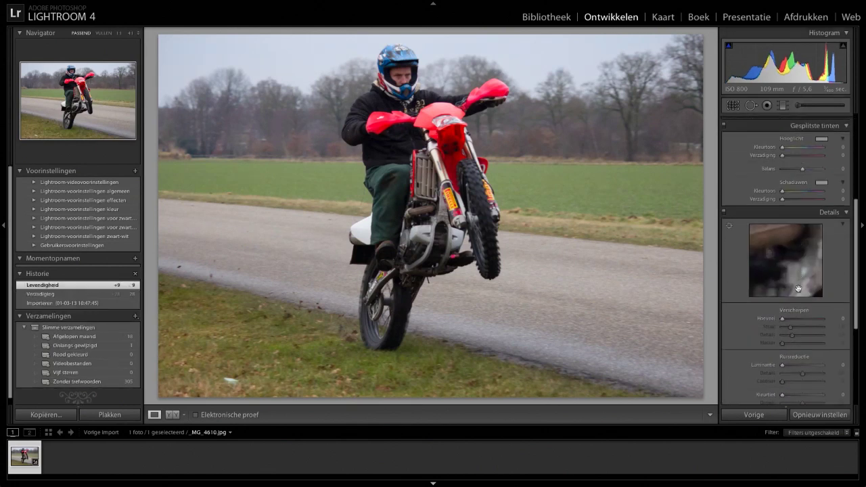
left_click_drag(820, 318, 822, 318)
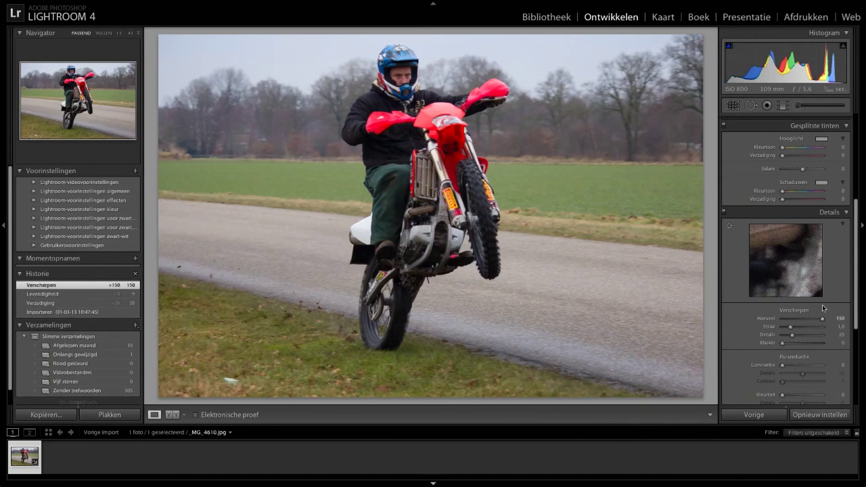
scroll(816, 285, "up", 2)
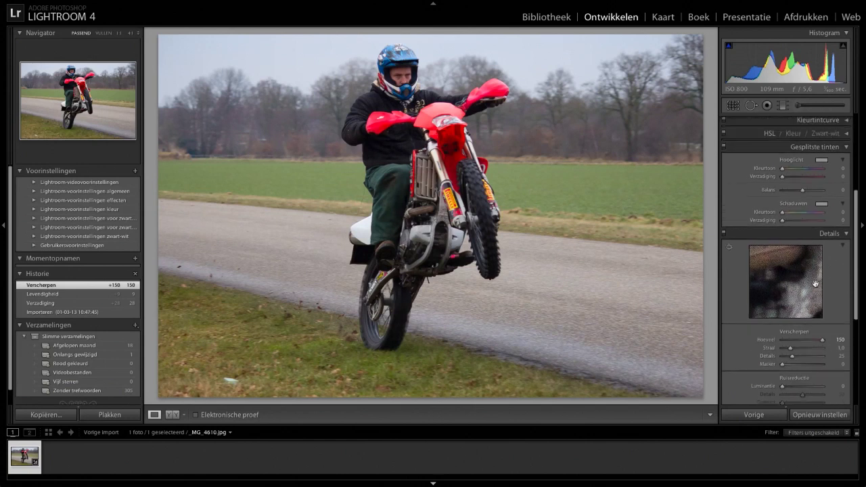
scroll(822, 189, "up", 3)
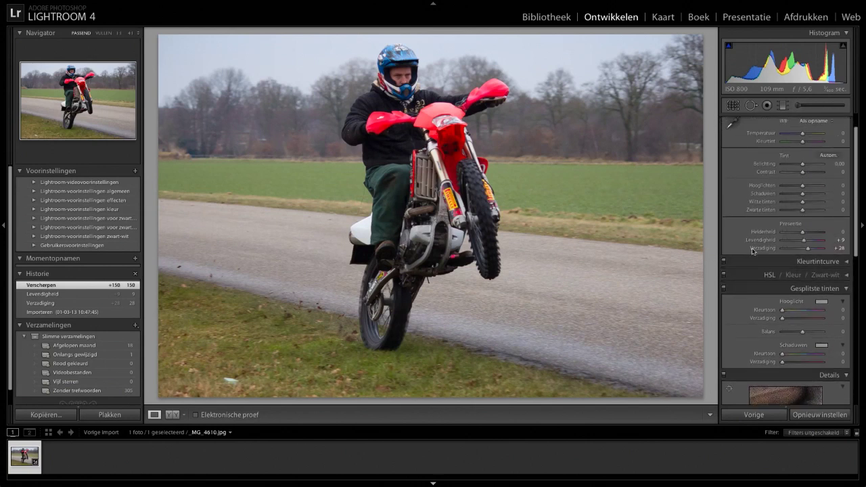
Try maximum saturation, check the helmet at 1:1, then settle on Vibrance +26 and Saturation +42
left_click_drag(806, 249, 823, 249)
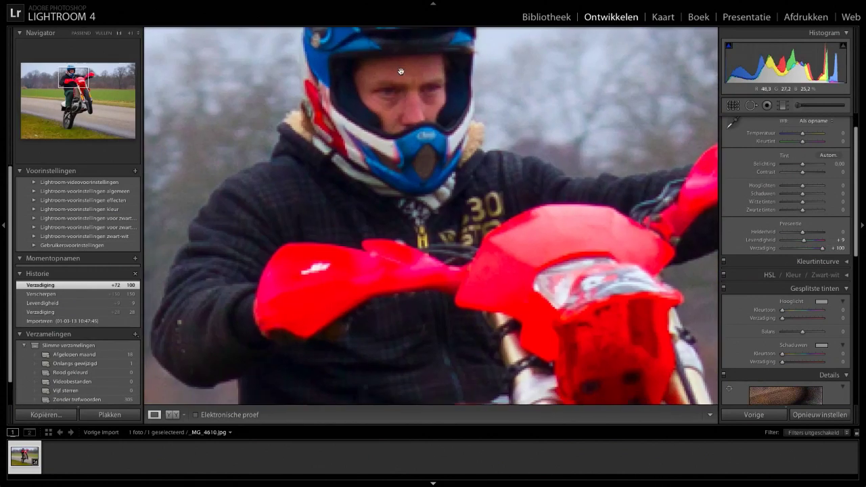
left_click(423, 80)
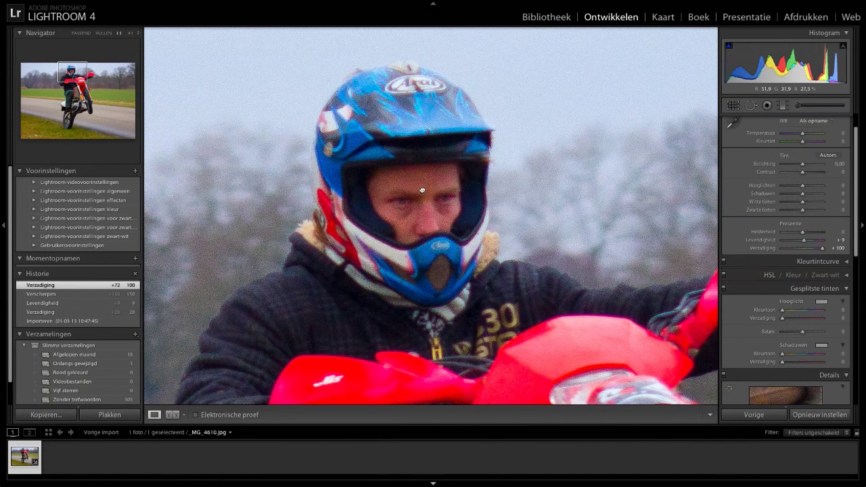
left_click(423, 191)
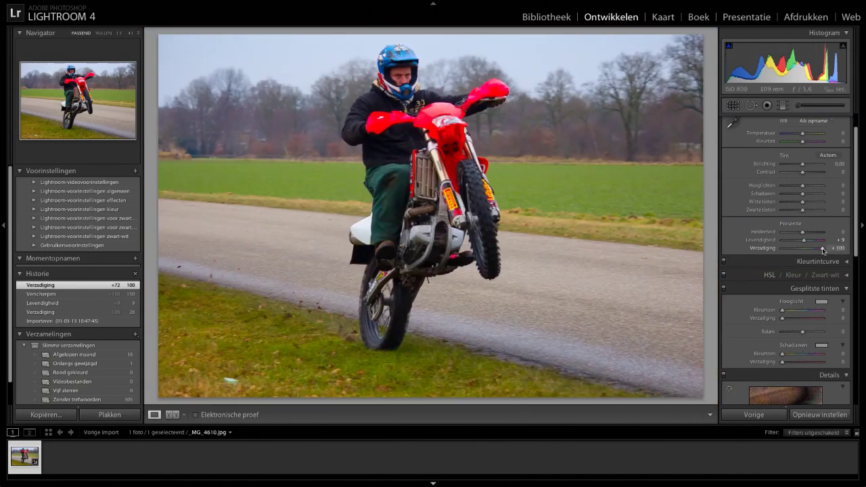
mouse_move(822, 249)
left_mouse_down()
mouse_move(809, 249)
mouse_move(841, 241)
left_mouse_up()
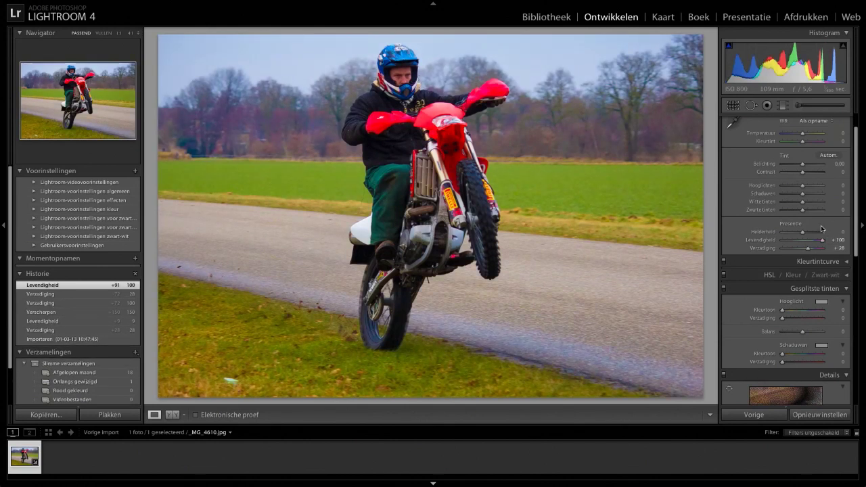
mouse_move(821, 241)
left_mouse_down()
mouse_move(781, 241)
mouse_move(846, 249)
mouse_move(810, 243)
mouse_move(812, 251)
left_mouse_up()
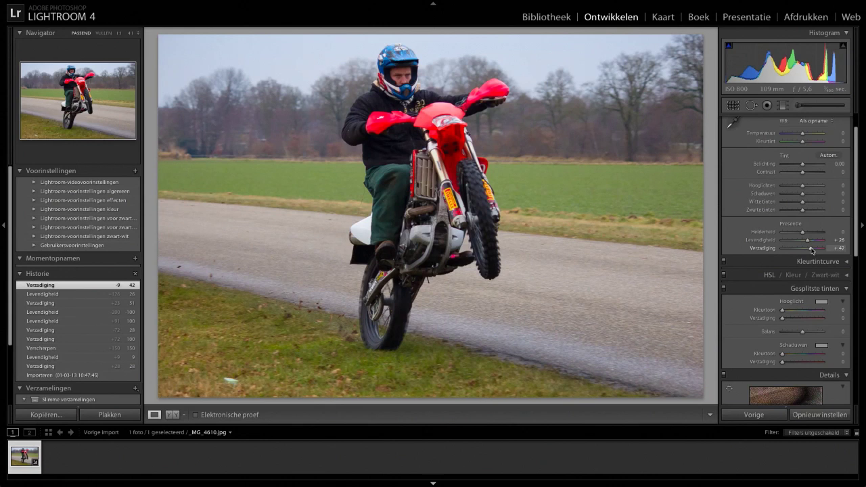
scroll(809, 244, "up", 3)
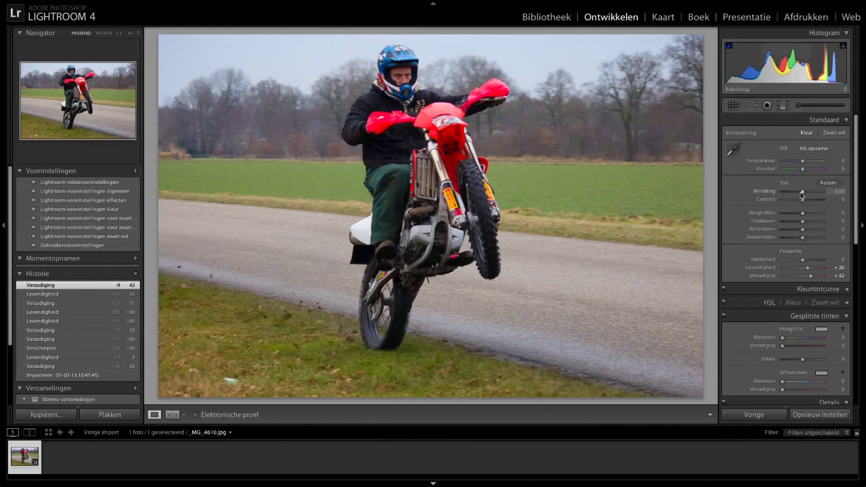
Reset Exposure to 0.00 and set Contrast +31 and Clarity (Helderheid) +27
mouse_move(805, 193)
left_mouse_down()
mouse_move(776, 196)
mouse_move(811, 203)
left_mouse_up()
double_click(769, 193)
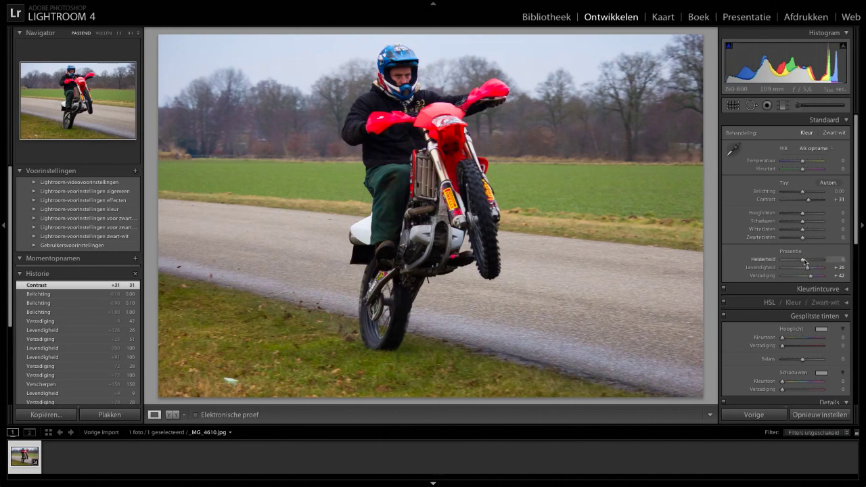
mouse_move(803, 260)
left_mouse_down()
mouse_move(828, 265)
mouse_move(770, 261)
mouse_move(813, 263)
left_mouse_up()
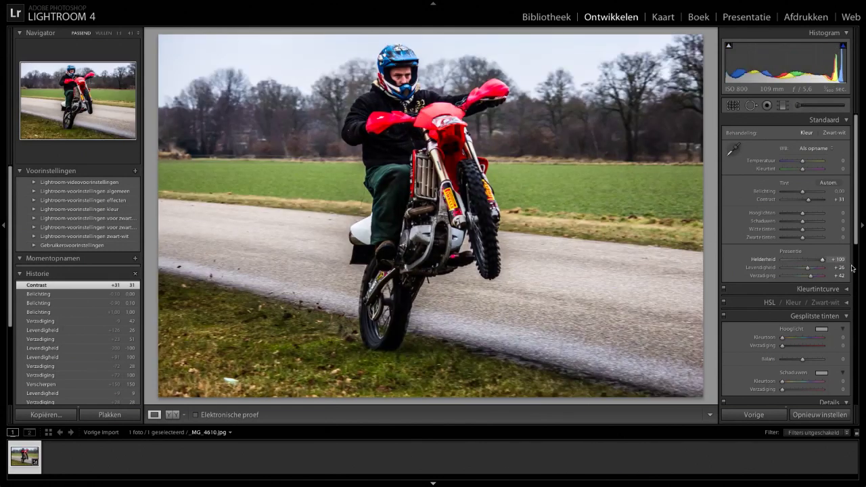
left_click_drag(811, 262, 809, 262)
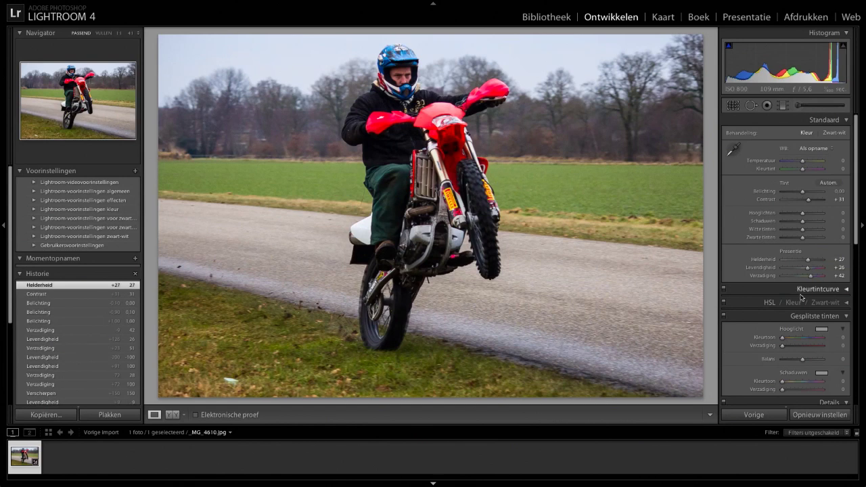
left_click(846, 316)
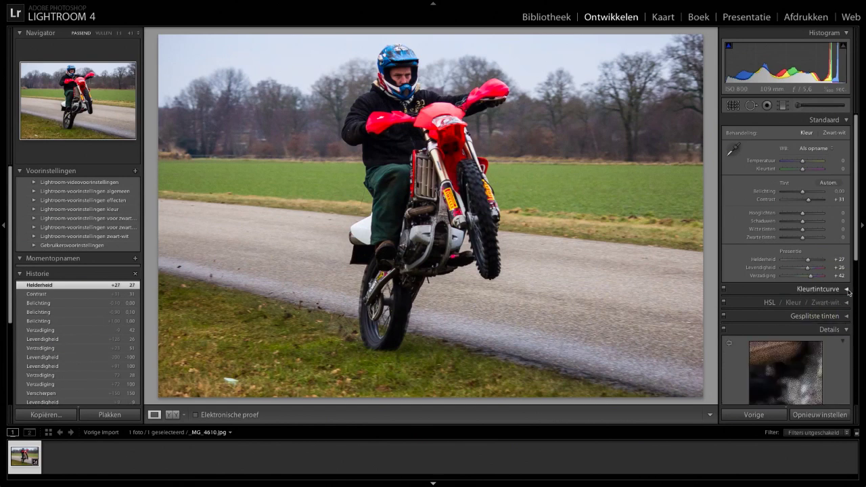
On the tone curve, raise Lights (Lichten) to +4 and lower Darks (Donkere tinten) to -10
left_click(846, 289)
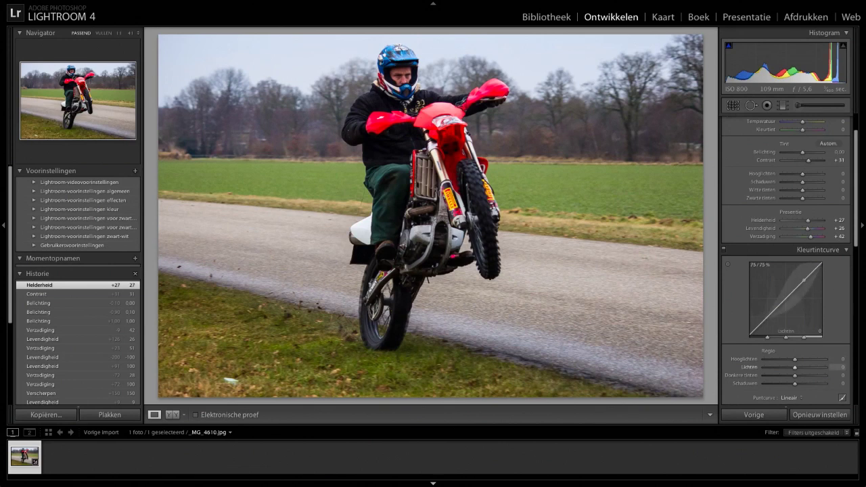
left_click_drag(804, 280, 804, 278)
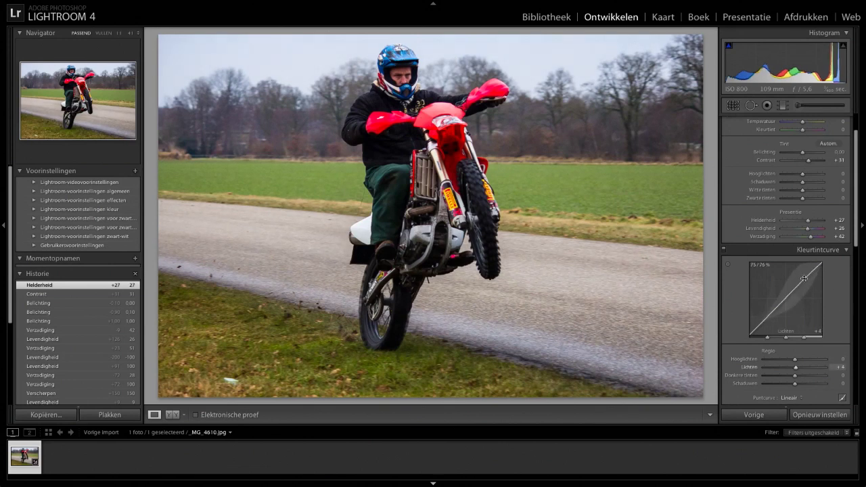
left_click_drag(782, 303, 782, 309)
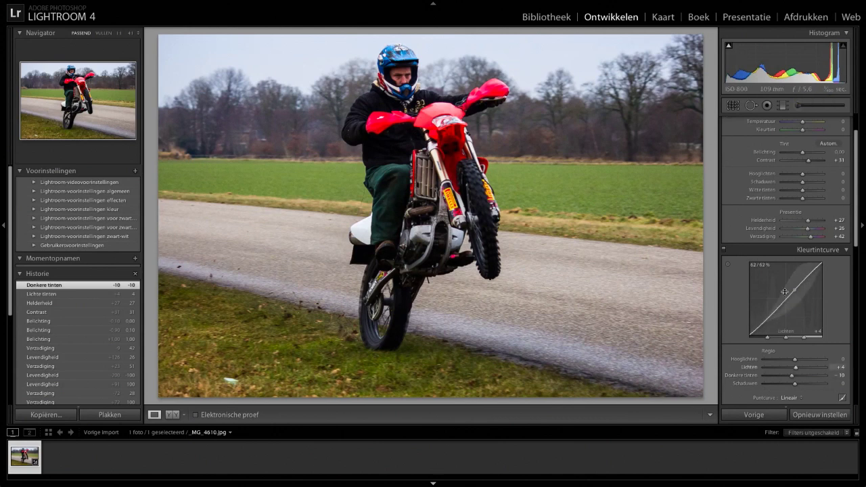
Lower HSL red saturation (Rood) to −2, then show the Split Toning panel
left_click(845, 250)
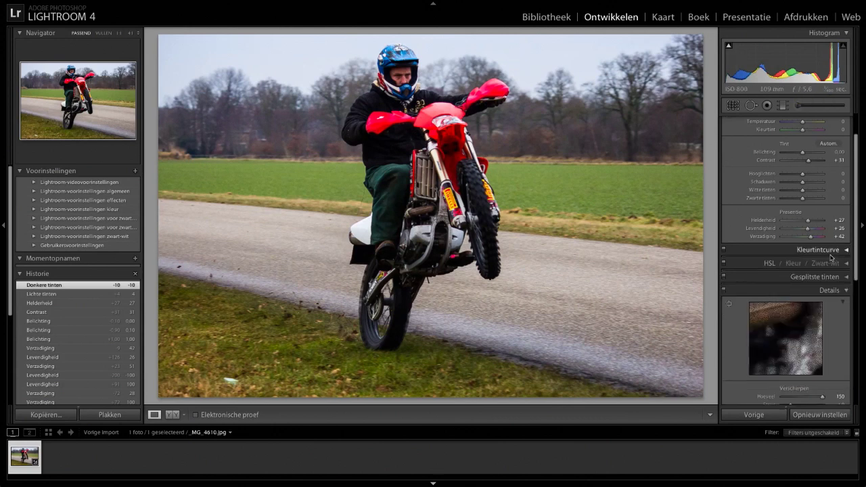
left_click(843, 265)
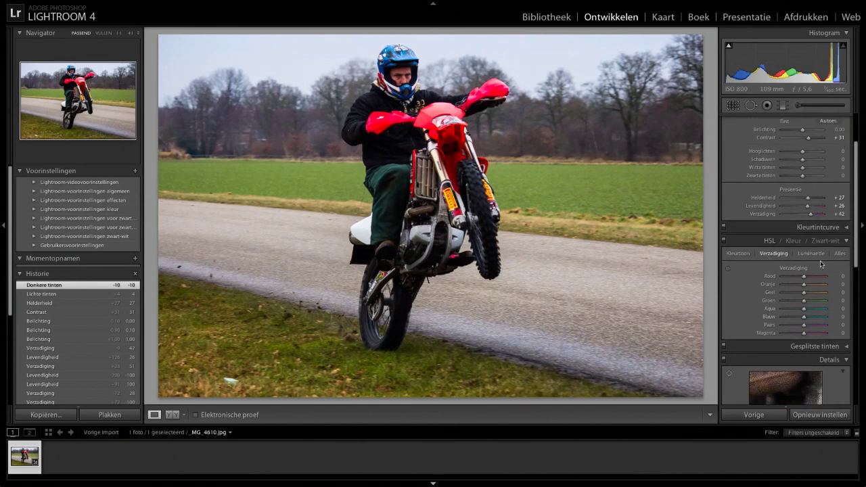
mouse_move(810, 276)
left_mouse_down()
mouse_move(834, 276)
mouse_move(804, 276)
left_mouse_up()
left_click(847, 241)
left_click(844, 255)
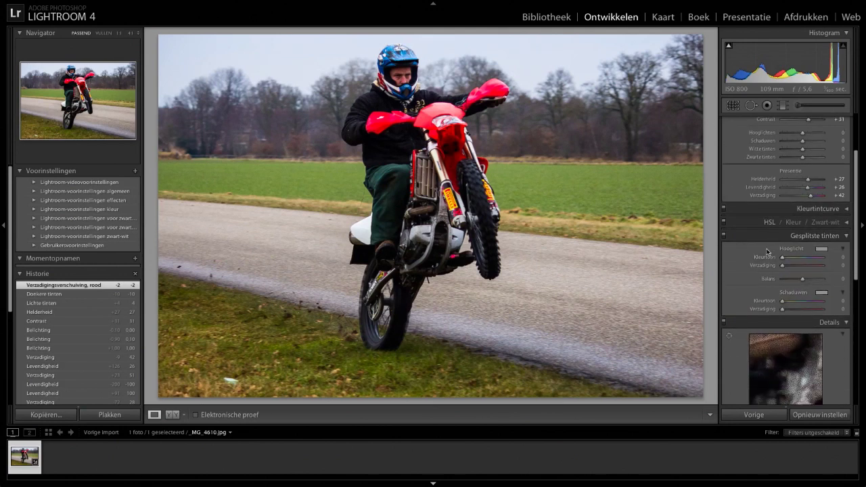
Split-tone warm highlights at hue 37, saturation 22 and blue shadows at hue 215, saturation 38
left_click(820, 251)
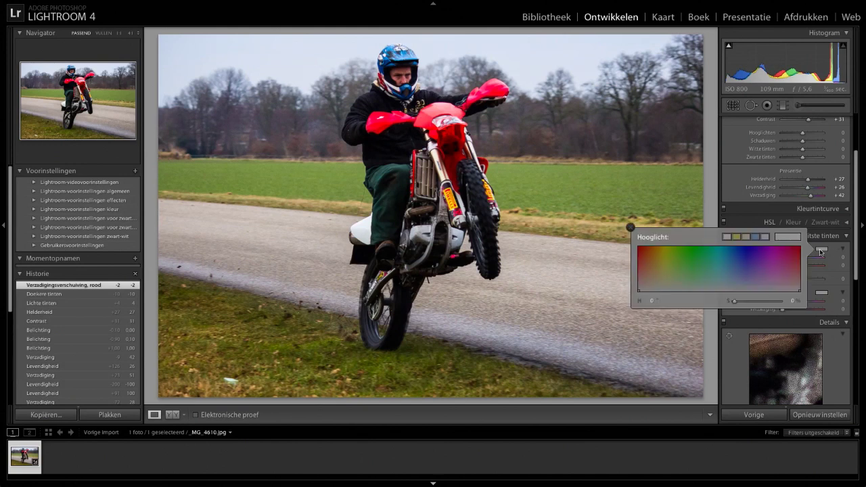
left_click(736, 237)
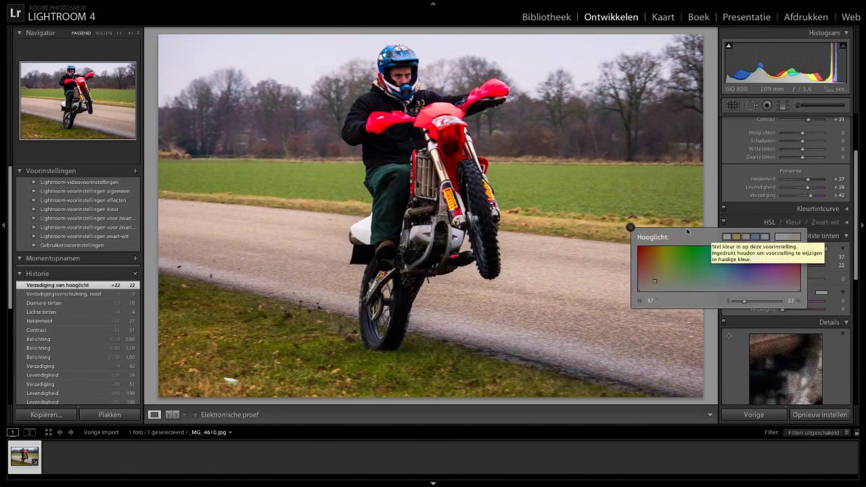
left_click(630, 227)
left_click(821, 293)
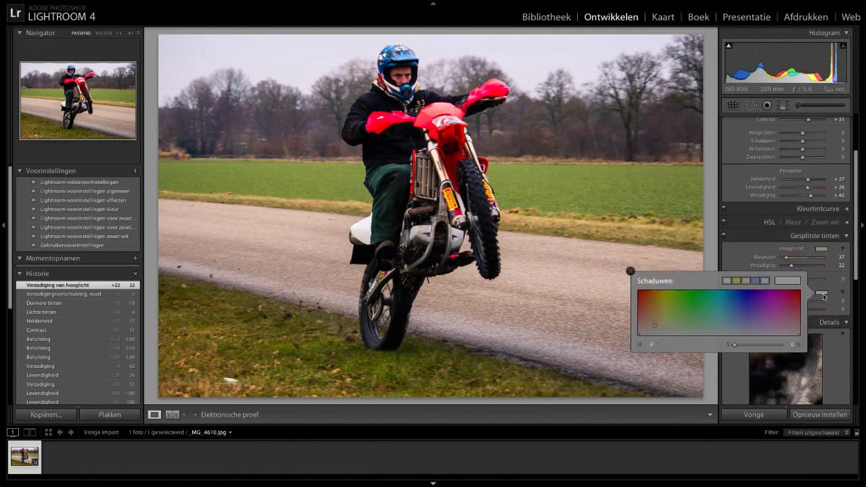
left_click(755, 280)
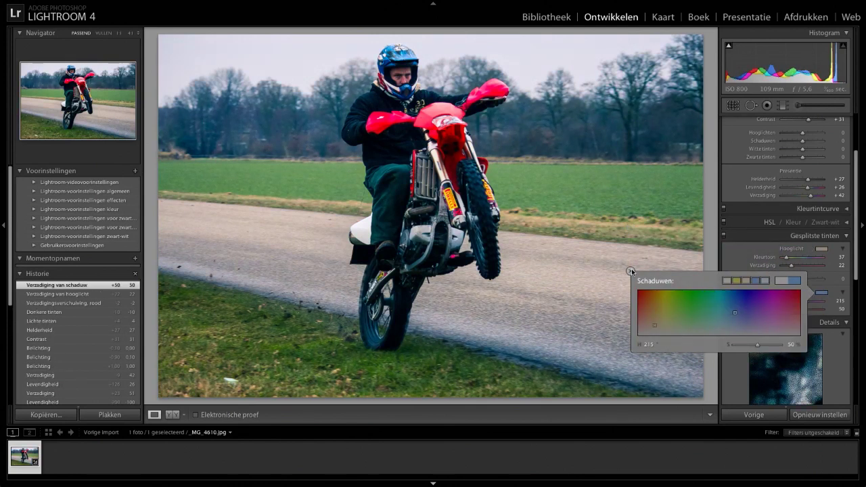
left_click(630, 270)
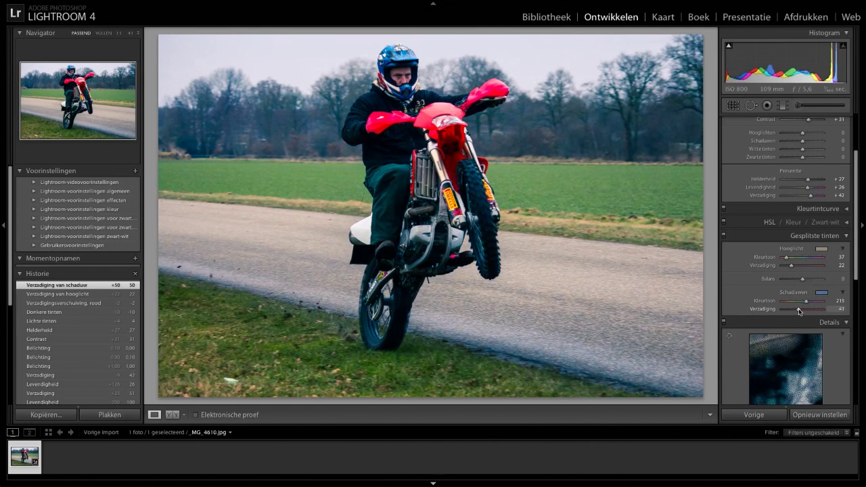
left_click_drag(799, 311, 798, 311)
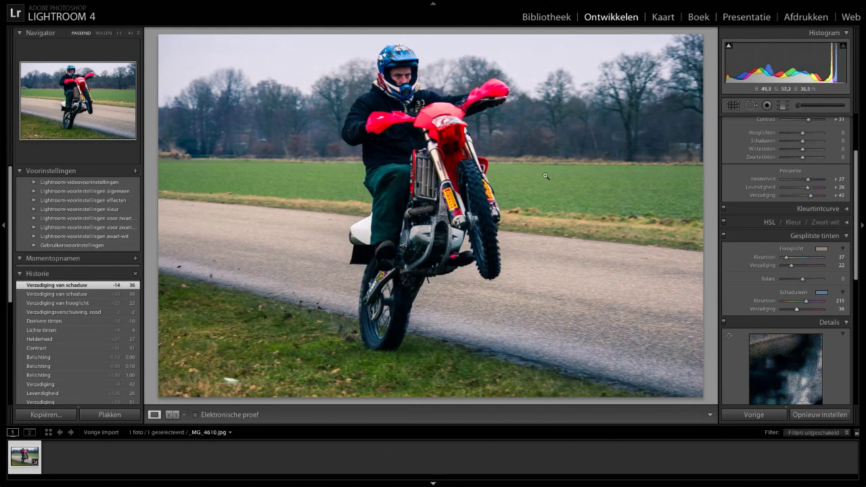
Set luminance noise reduction in Details to 11 after briefly trying 100
left_click(827, 236)
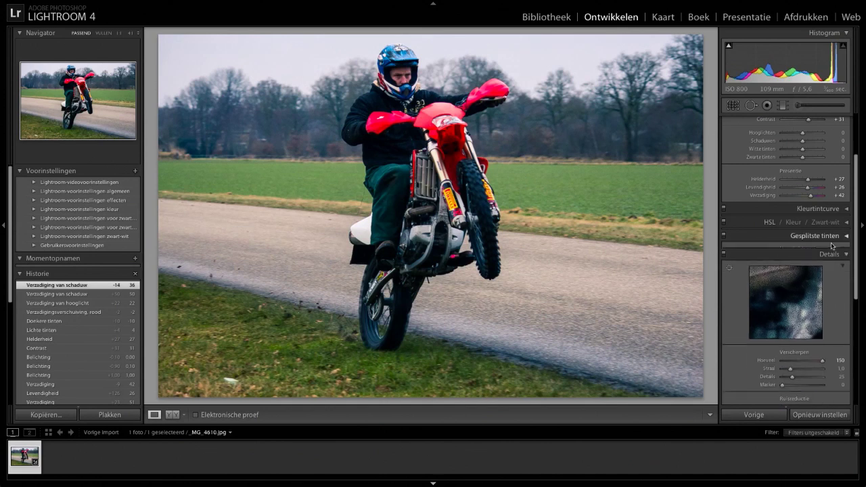
scroll(831, 254, "down", 2)
scroll(831, 255, "down", 2)
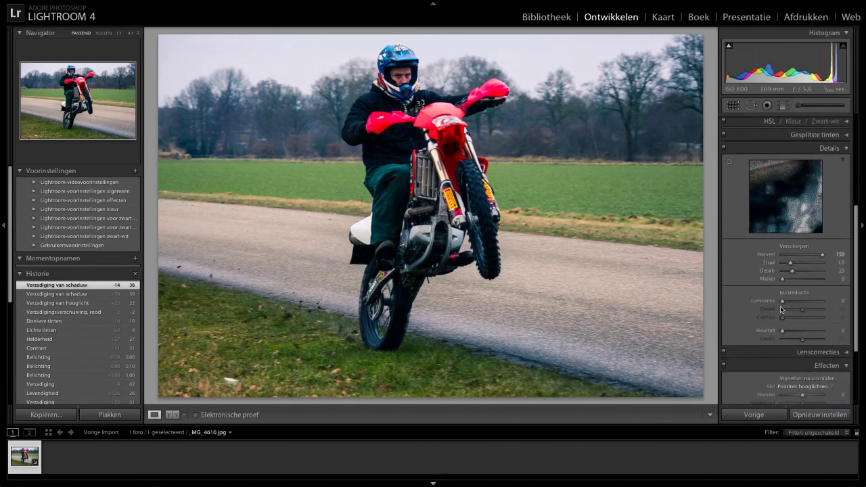
left_click_drag(783, 302, 857, 306)
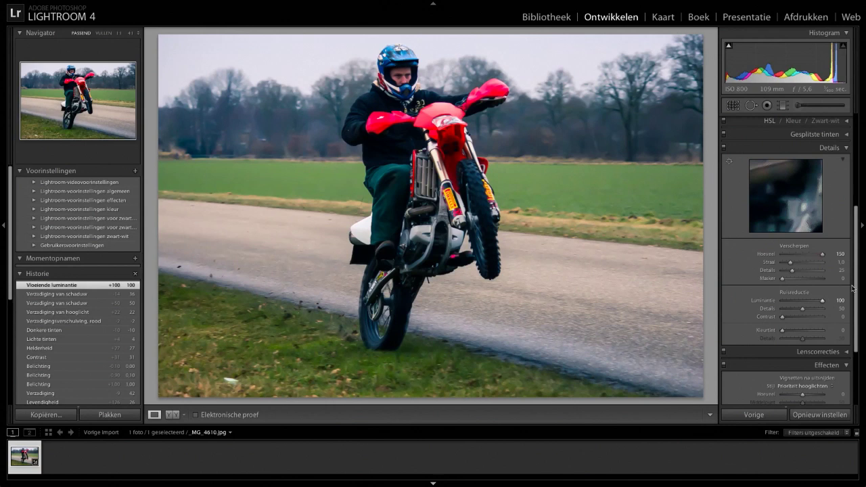
left_click(787, 301)
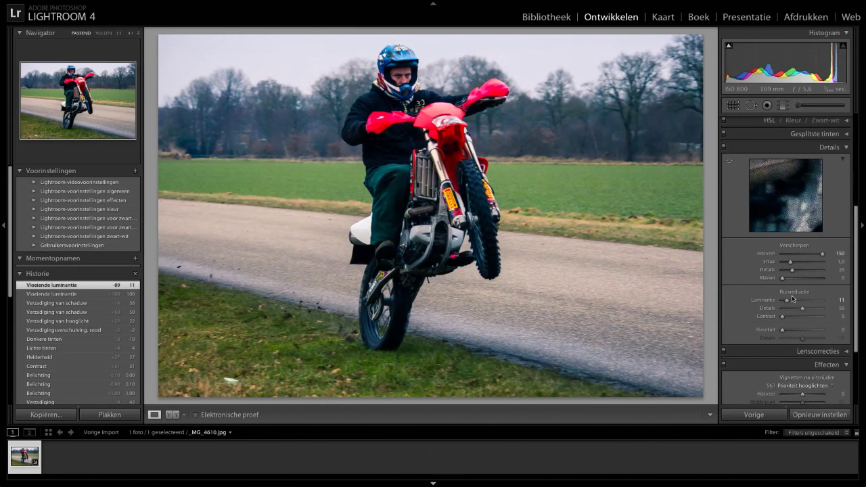
scroll(793, 298, "down", 2)
scroll(837, 276, "down", 1)
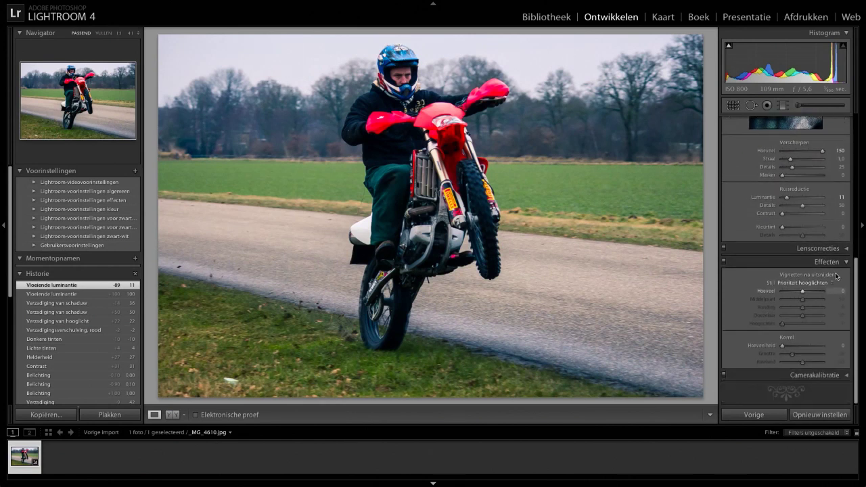
Apply a dark post-crop vignette of −28 in Effects after trying a strong white one
left_click(820, 248)
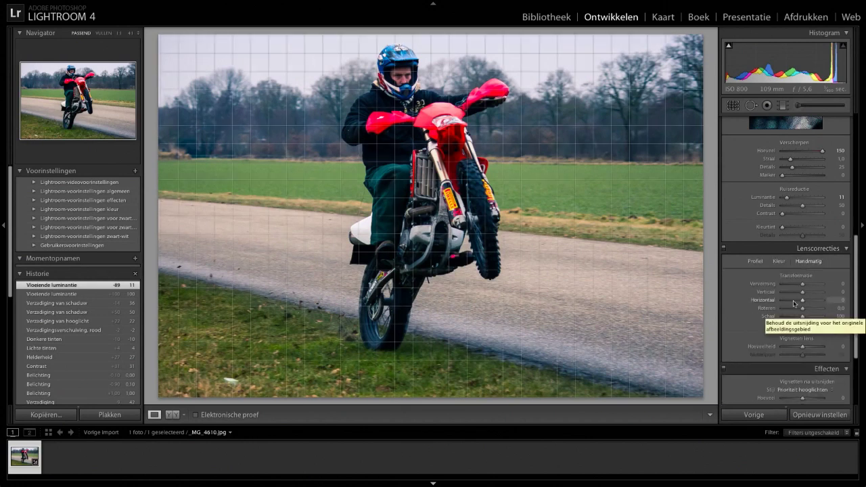
left_click(844, 250)
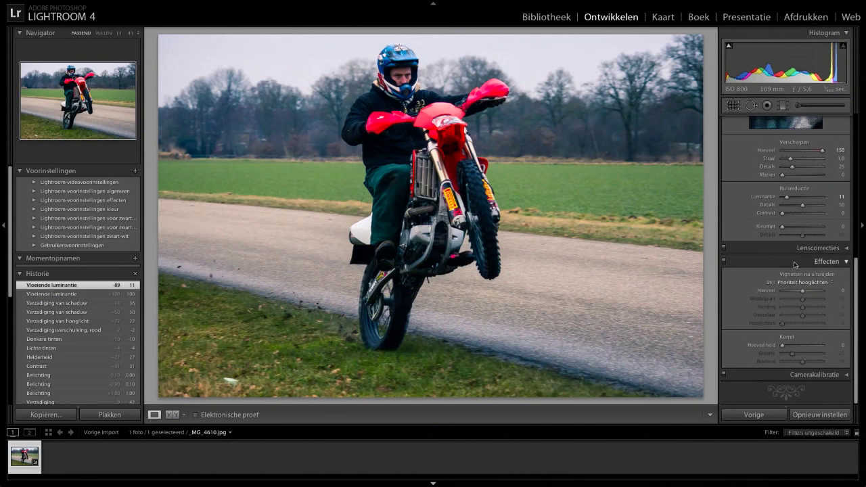
left_click_drag(803, 292, 831, 293)
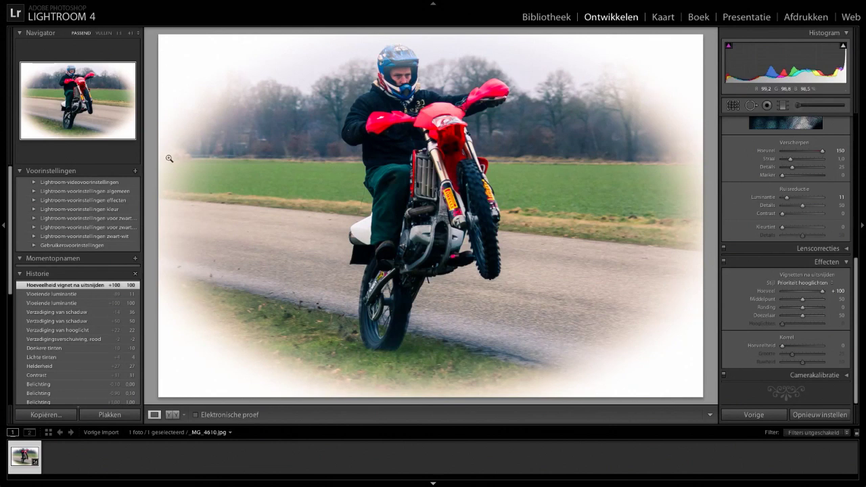
scroll(843, 225, "up", 1)
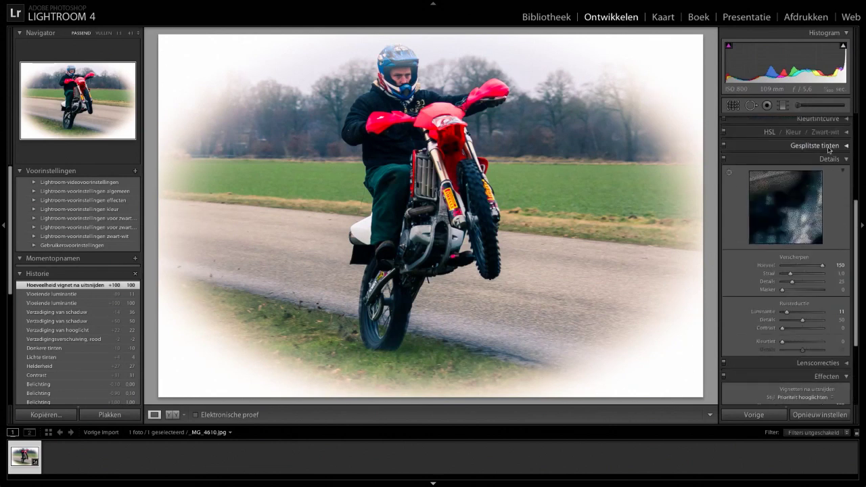
scroll(797, 338, "up", 1)
scroll(799, 347, "down", 1)
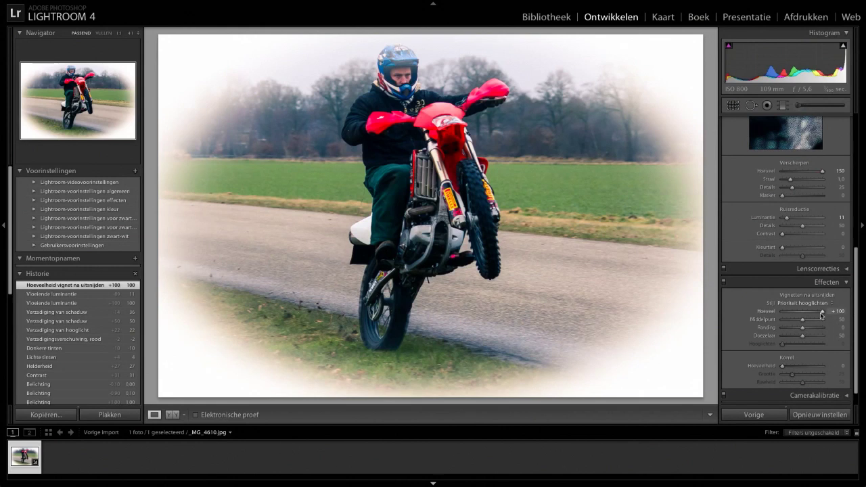
left_click_drag(822, 311, 795, 316)
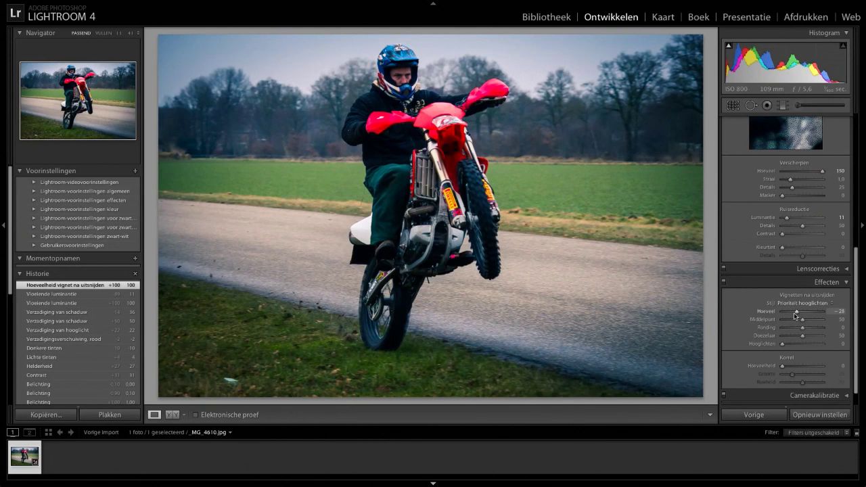
scroll(819, 345, "down", 2)
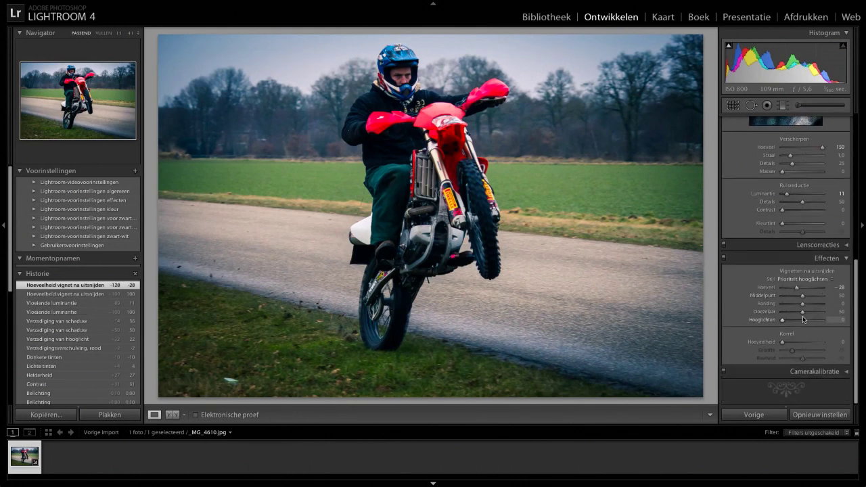
Collapse the Camera Calibration and Effects panels and expand the Basic panel
left_click(826, 368)
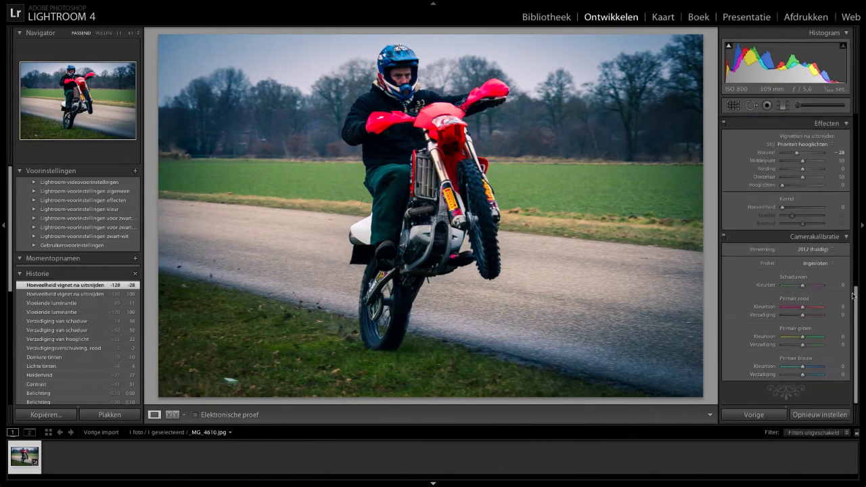
left_click(822, 237)
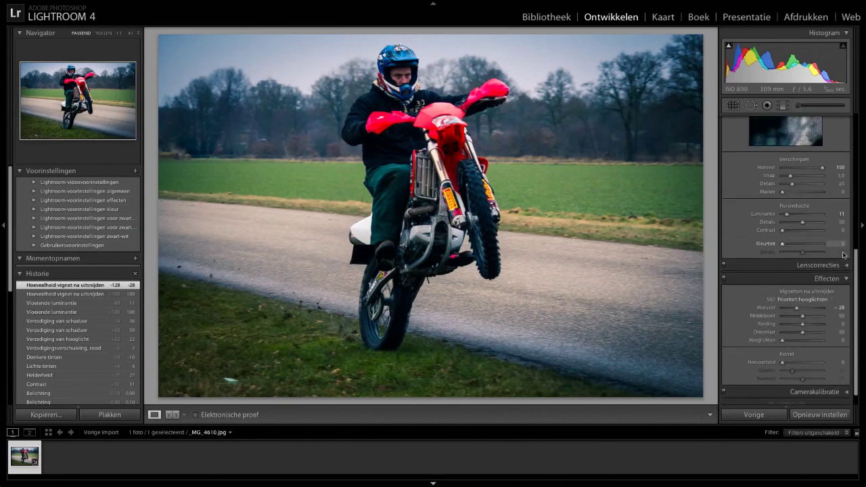
left_click(840, 279)
left_click(833, 147)
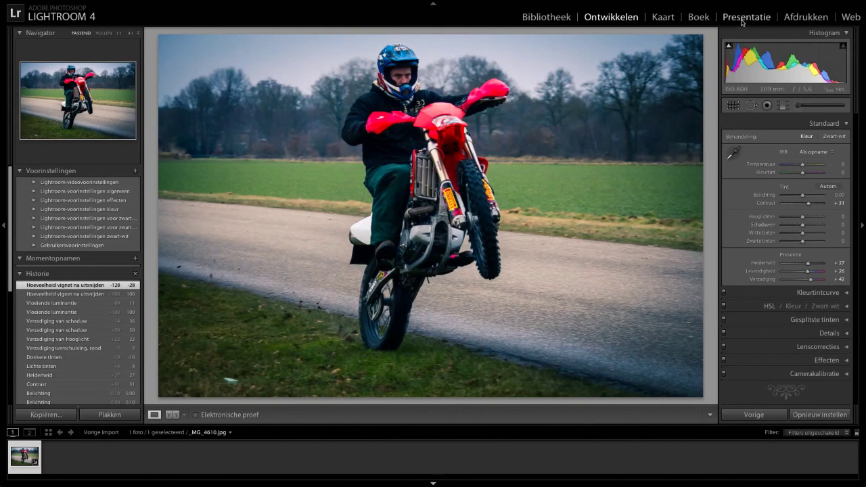
left_click(745, 17)
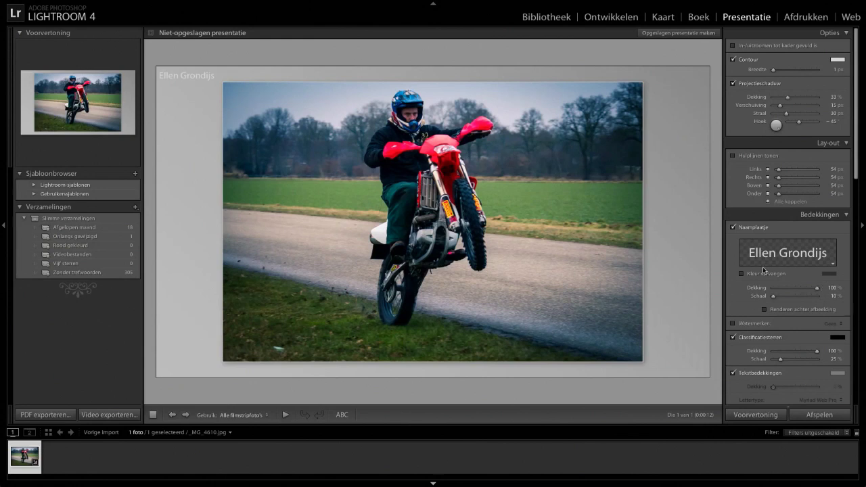
left_click(732, 227)
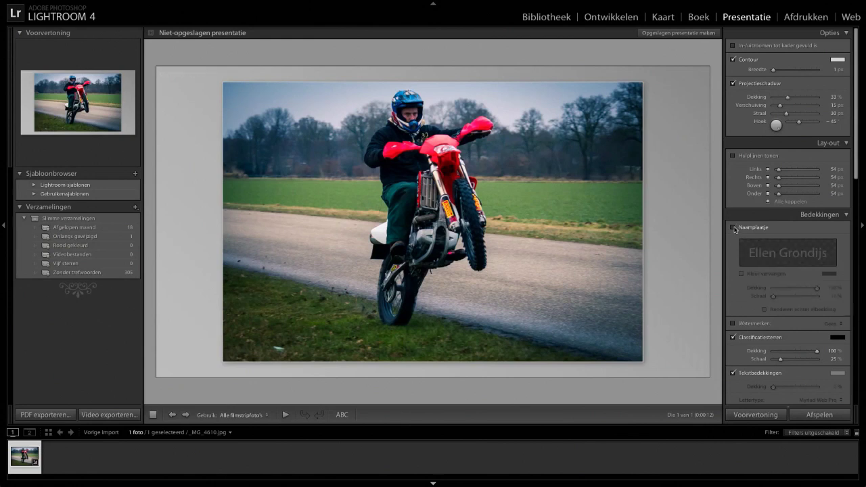
left_click(733, 227)
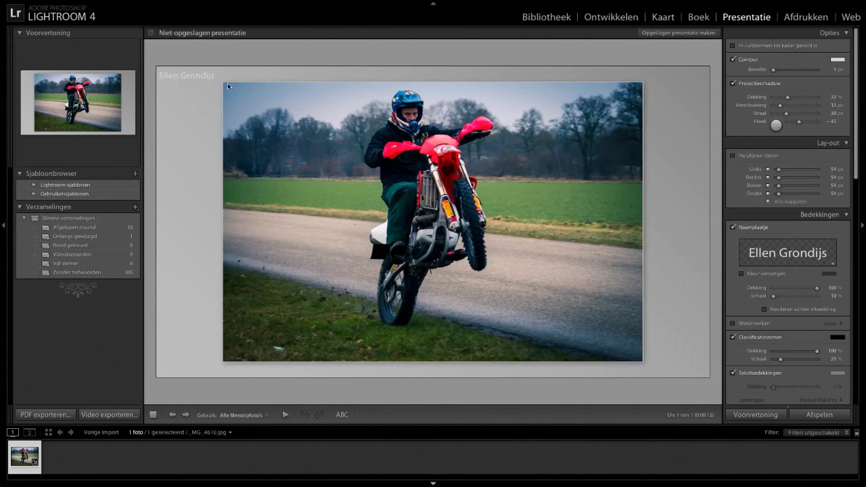
scroll(774, 303, "down", 3)
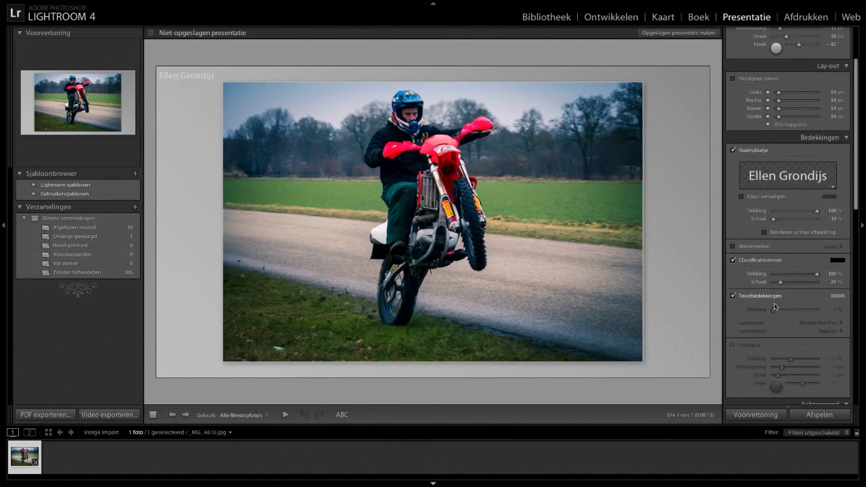
scroll(774, 303, "down", 3)
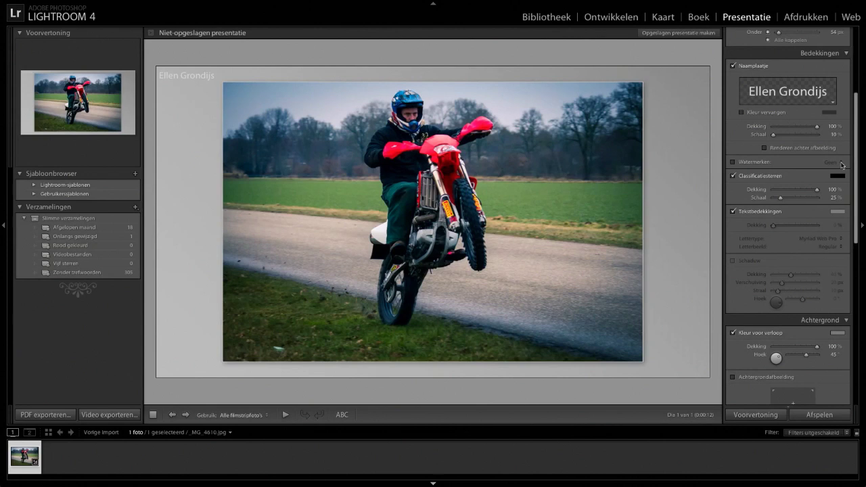
scroll(791, 283, "down", 3)
scroll(792, 284, "down", 3)
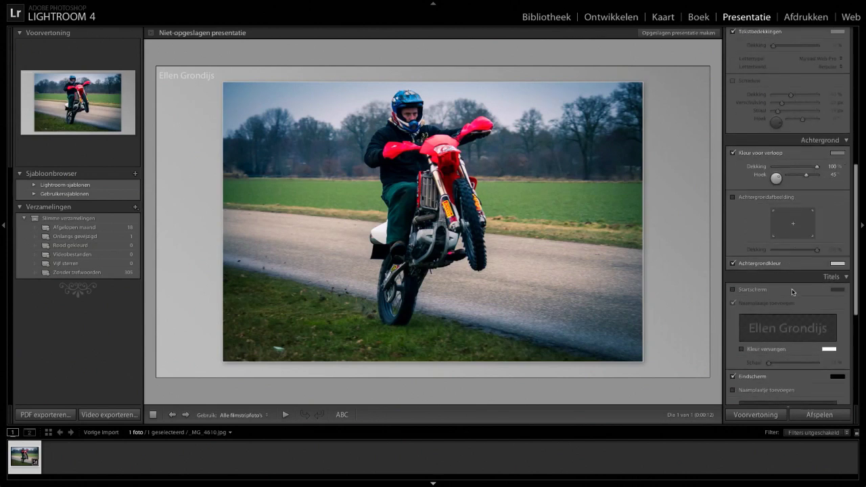
scroll(792, 288, "down", 3)
scroll(792, 291, "down", 3)
scroll(792, 271, "up", 5)
scroll(785, 223, "up", 5)
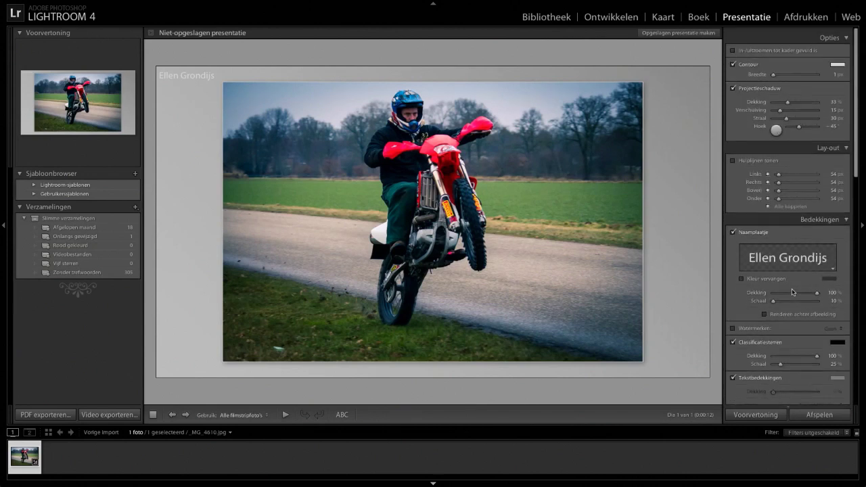
scroll(778, 176, "up", 3)
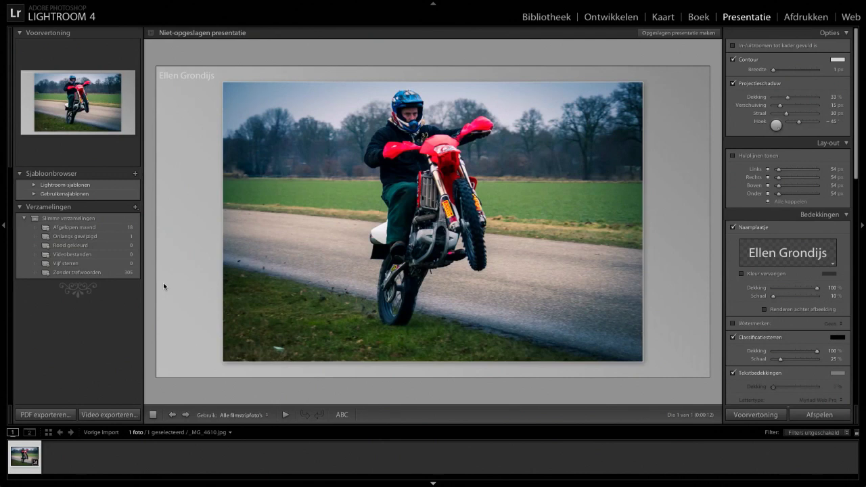
left_click(53, 410)
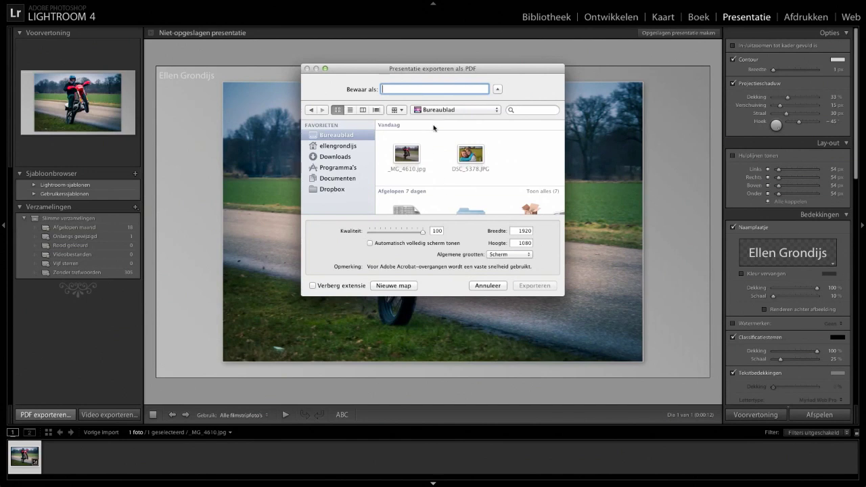
type("ha")
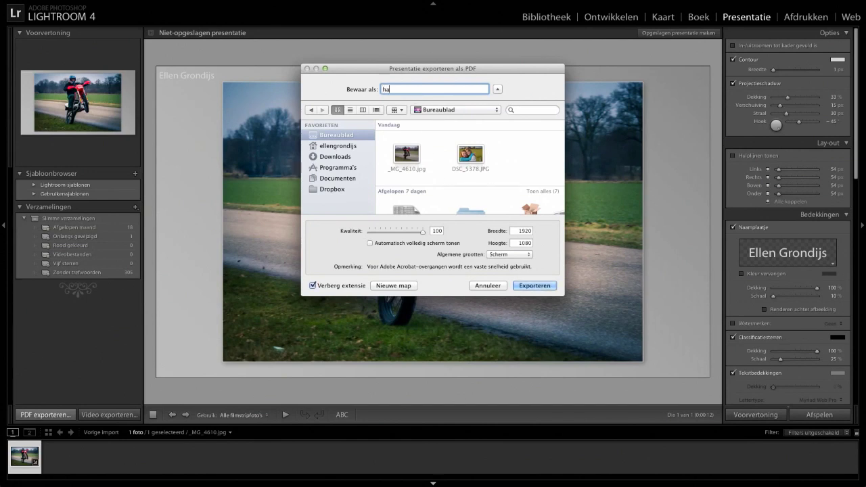
type("loooo")
key("BackSpace")
key("BackSpace")
key("BackSpace")
type("loooo")
left_click_drag(422, 235, 445, 233)
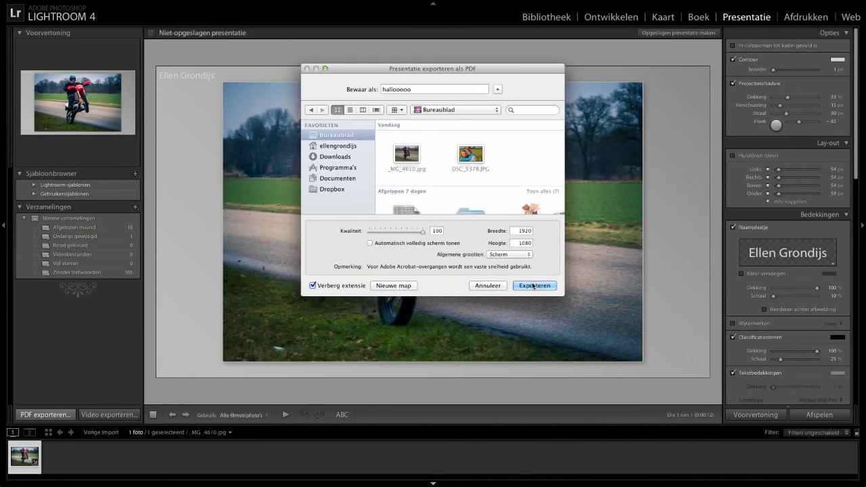
Cancel the PDF export, then open the photo's Export dialog saving into a motorcrosser subfolder
left_click(491, 287)
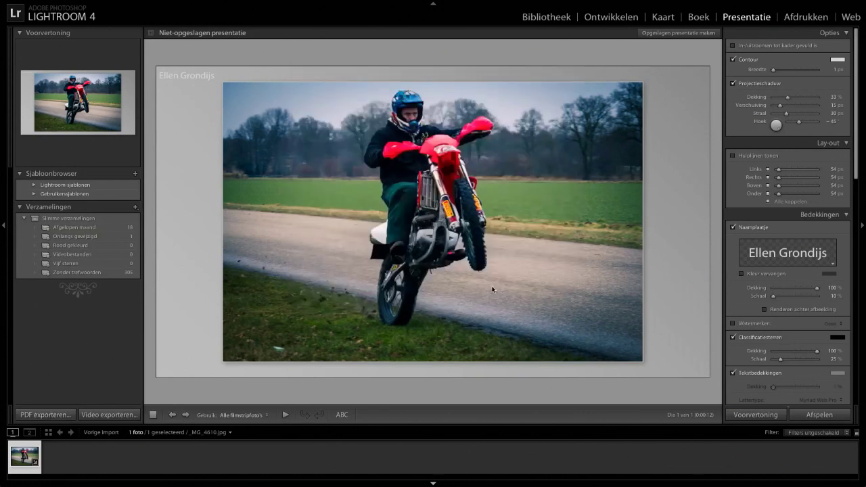
left_click(594, 20)
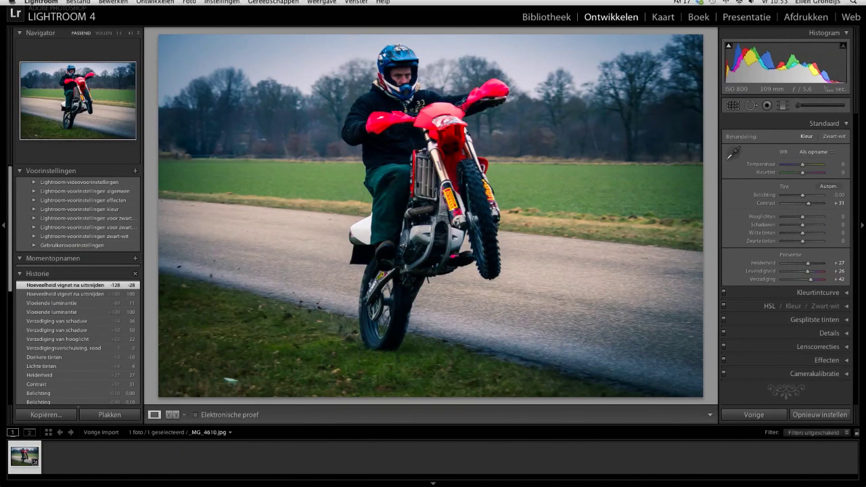
left_click(78, 4)
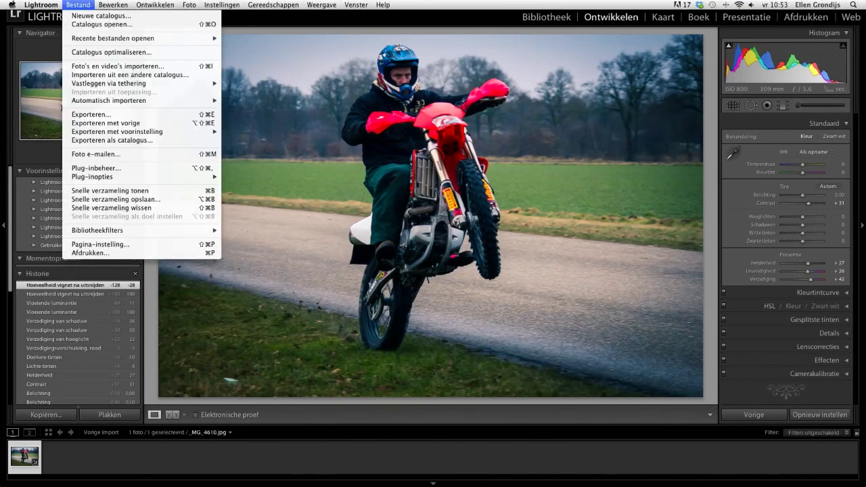
left_click(111, 114)
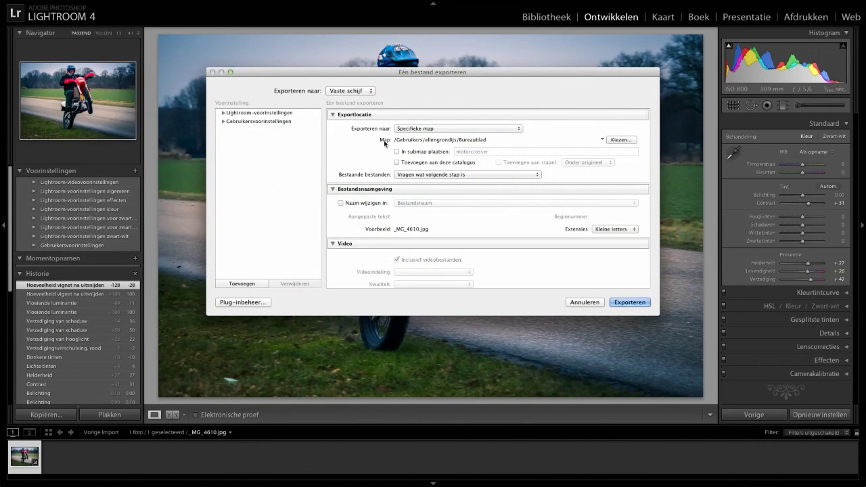
left_click(397, 151)
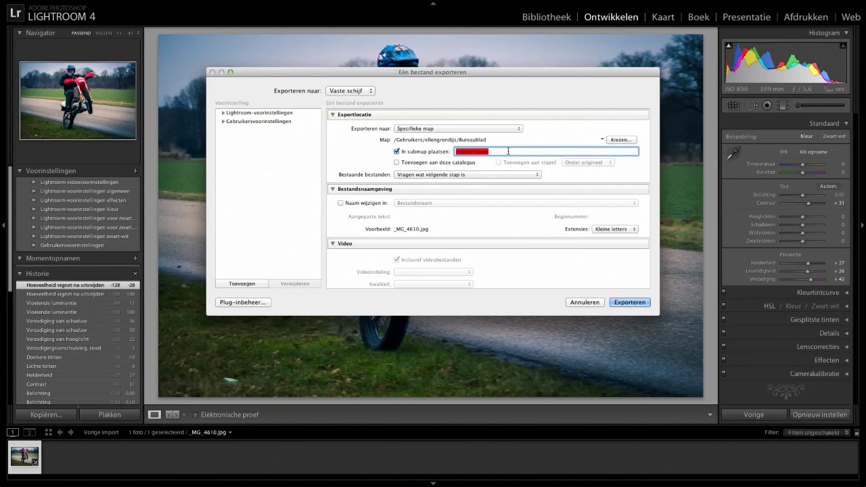
In File Settings, keep the JPEG quality at 100 after briefly trying 82
scroll(484, 220, "down", 3)
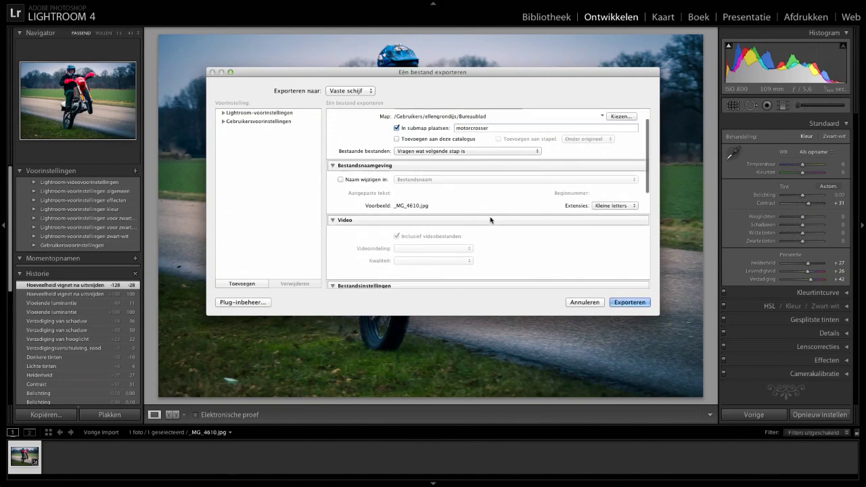
scroll(490, 220, "down", 3)
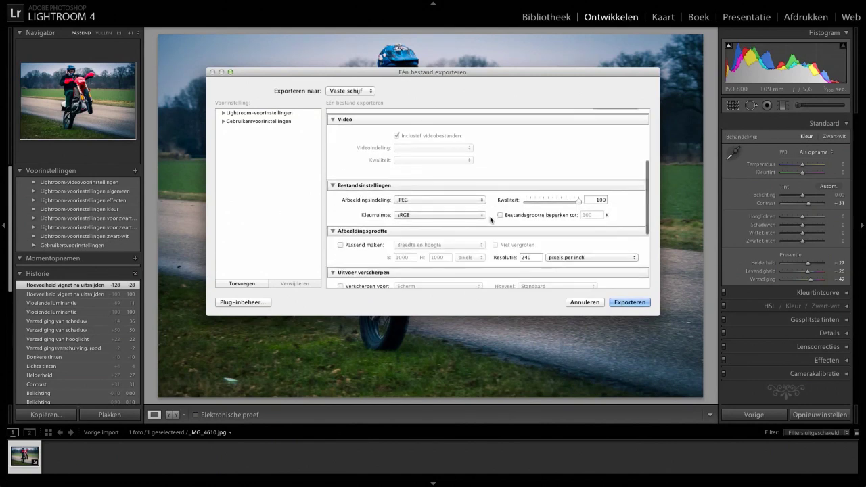
scroll(511, 169, "down", 2)
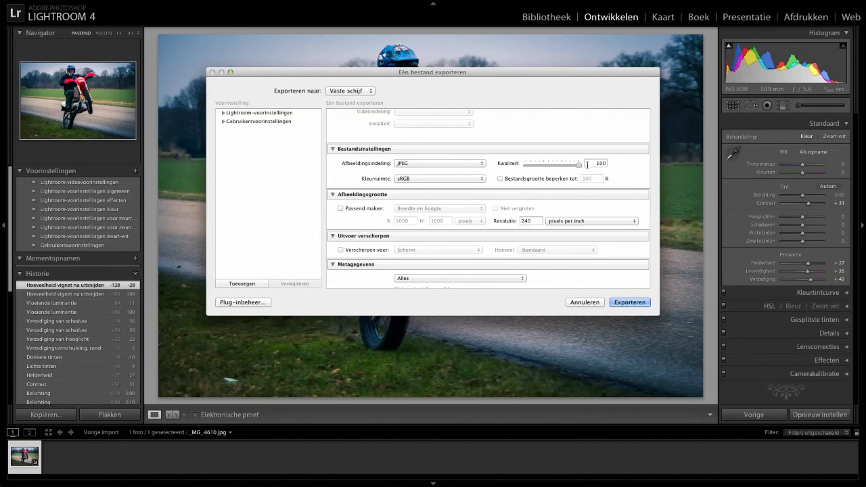
left_click_drag(578, 165, 570, 166)
left_click_drag(565, 165, 588, 164)
Keep the export file format as JPEG after briefly selecting Original
left_click(426, 165)
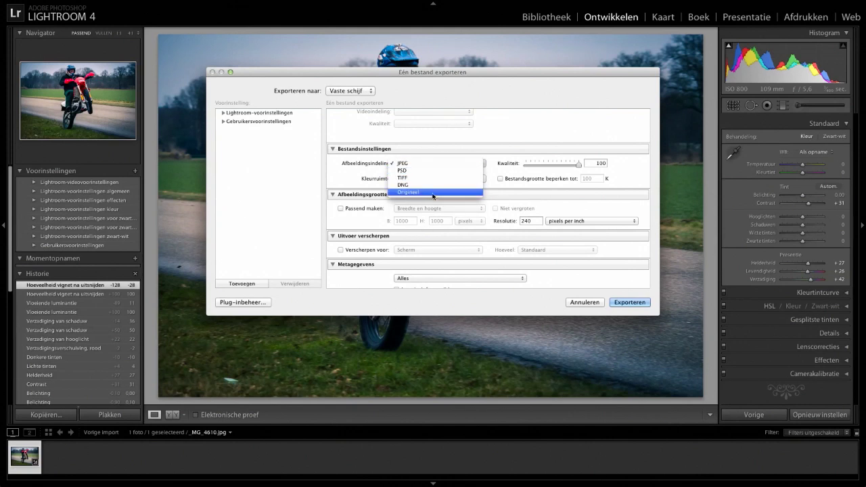
left_click(437, 194)
left_click(441, 164)
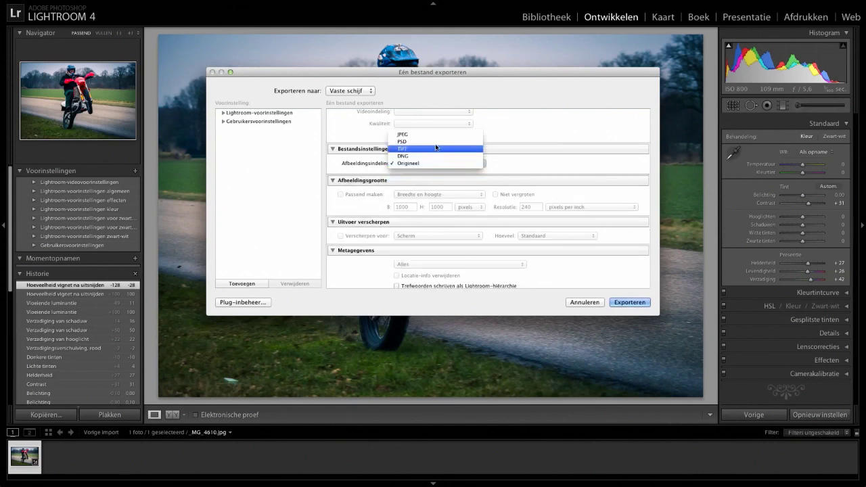
left_click(435, 135)
scroll(463, 195, "down", 2)
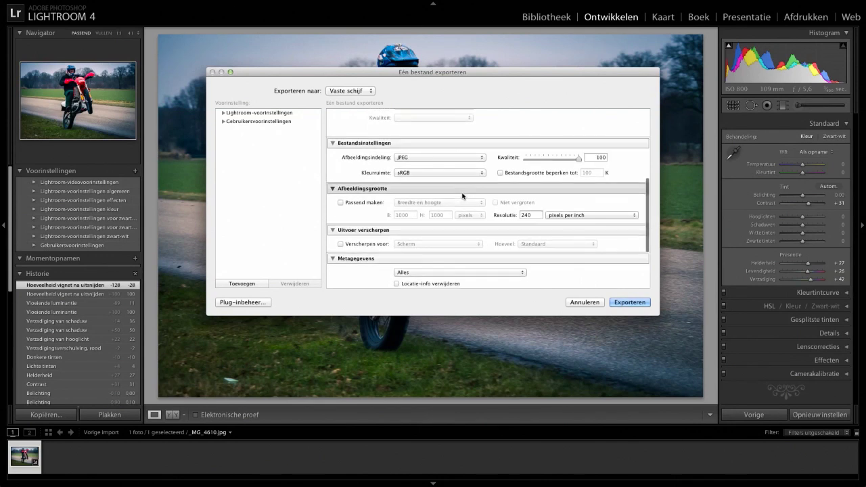
scroll(464, 196, "down", 4)
scroll(462, 196, "up", 2)
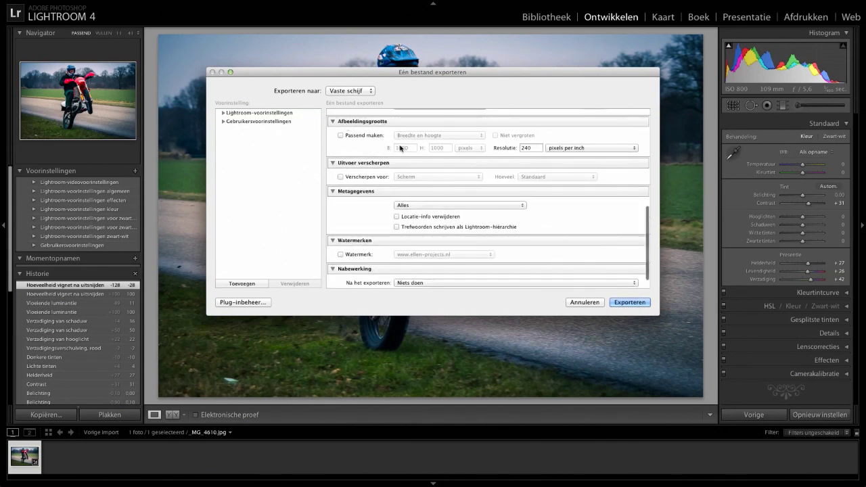
scroll(399, 148, "down", 2)
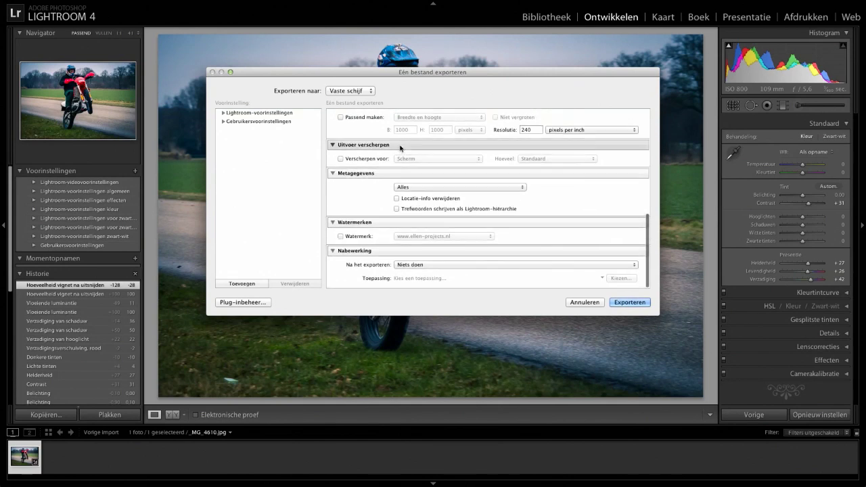
scroll(400, 148, "down", 2)
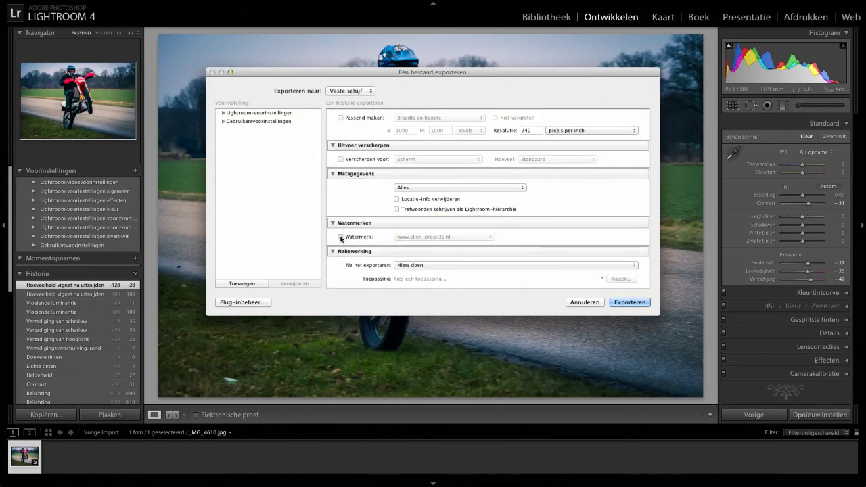
left_click(341, 237)
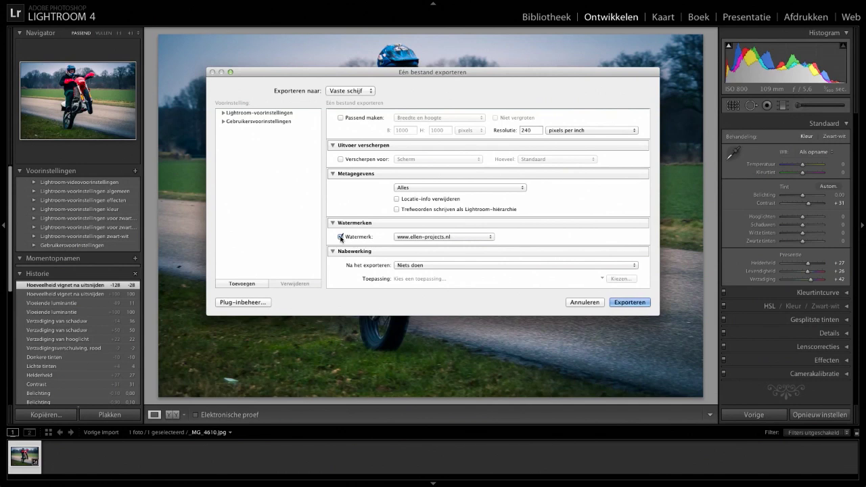
left_click(430, 237)
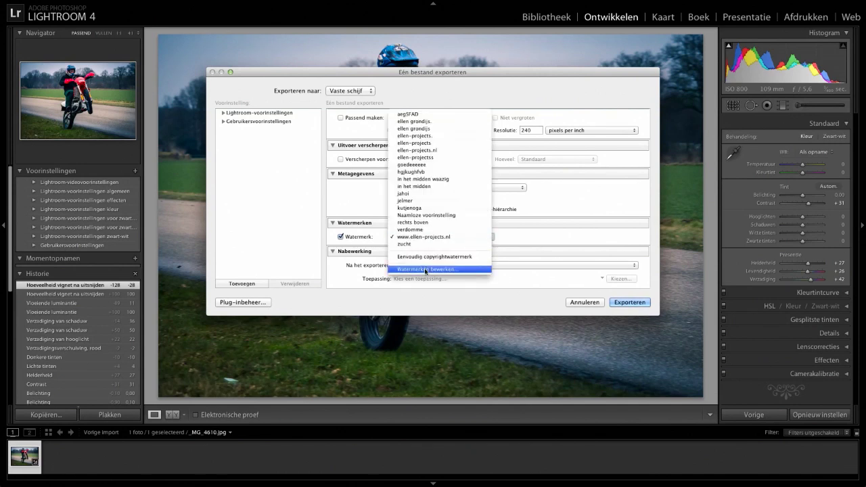
left_click(424, 269)
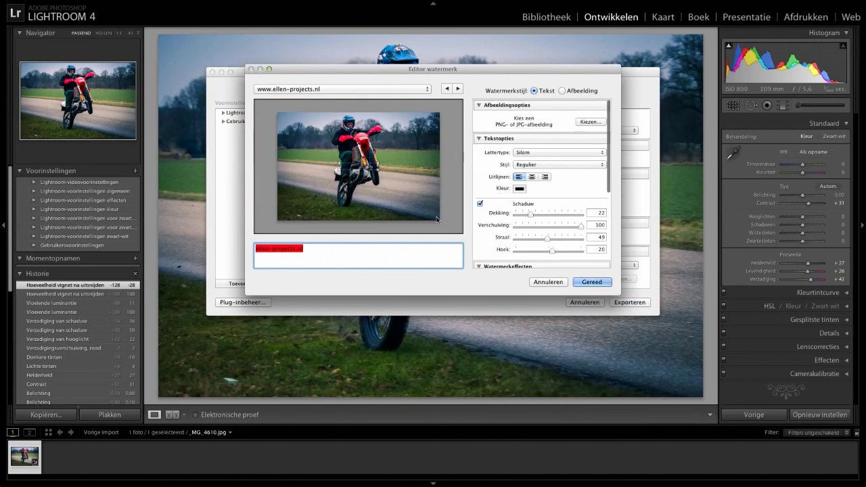
Try the top-left, centre and bottom-right Plaatsing anchor positions for the watermark
scroll(521, 230, "down", 5)
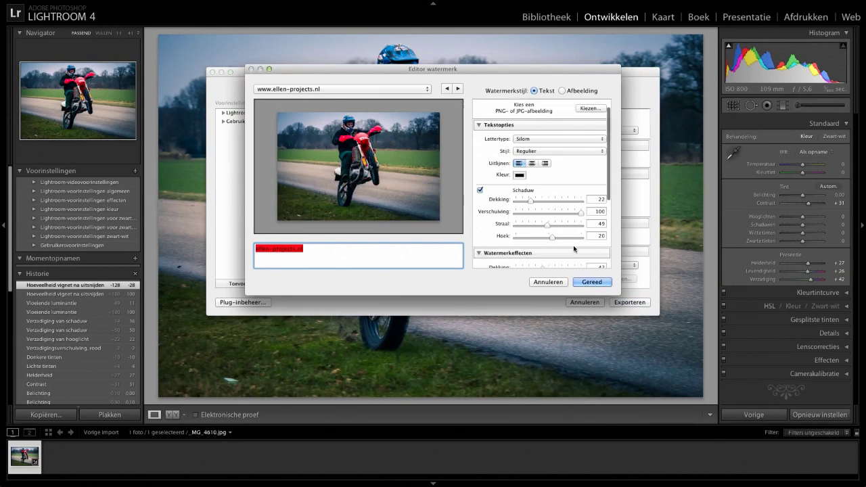
scroll(548, 234, "down", 2)
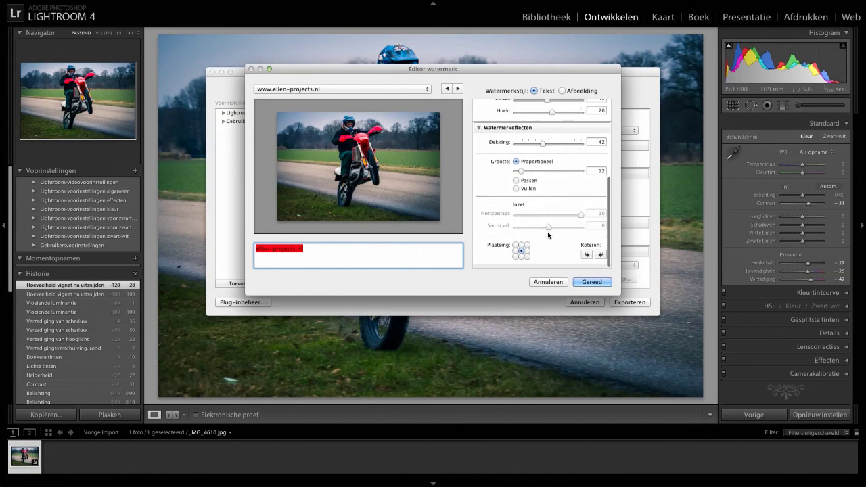
left_click(516, 249)
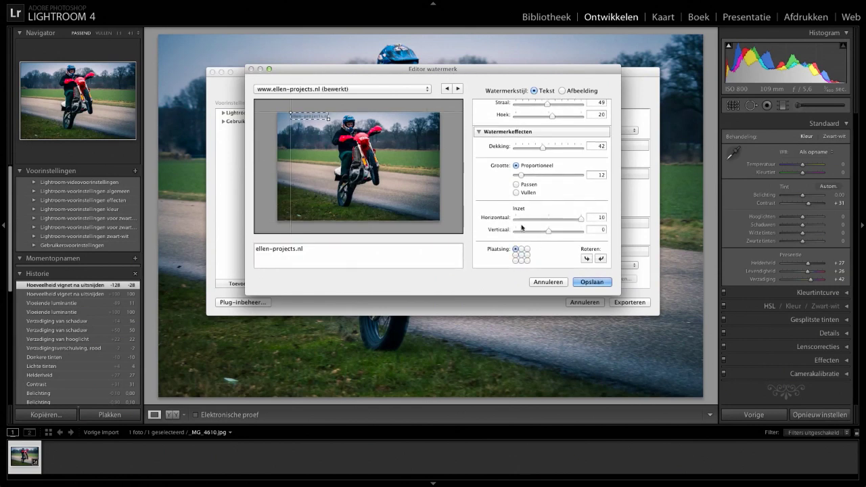
left_click(522, 255)
left_click(526, 261)
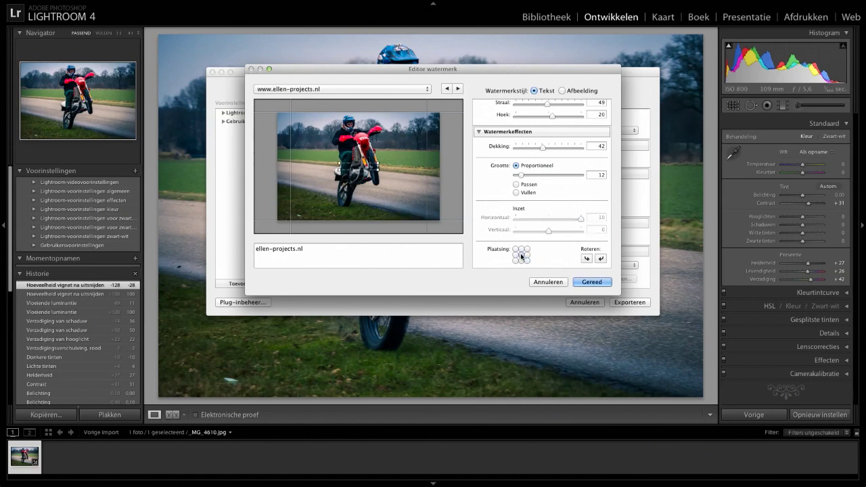
Set the watermark shadow radius to 41 and browse for a PNG or JPG watermark image
scroll(548, 238, "up", 3)
scroll(548, 240, "up", 2)
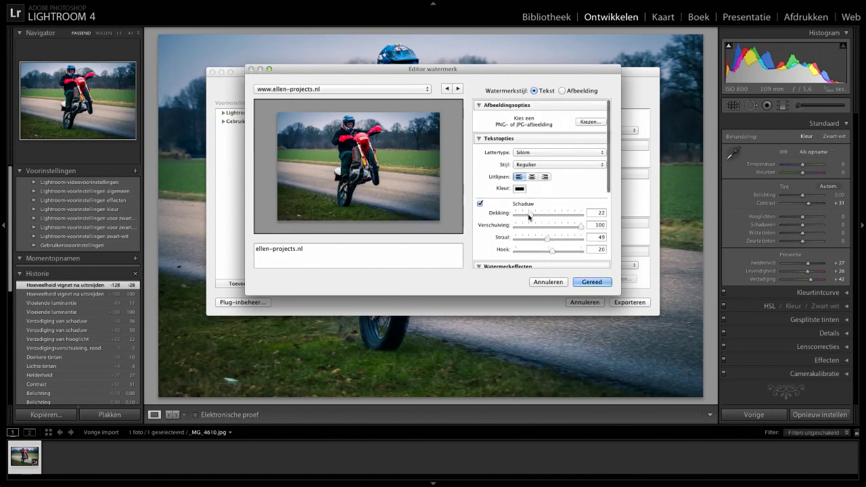
mouse_move(531, 215)
left_mouse_down()
mouse_move(573, 214)
mouse_move(530, 215)
mouse_move(540, 239)
left_mouse_up()
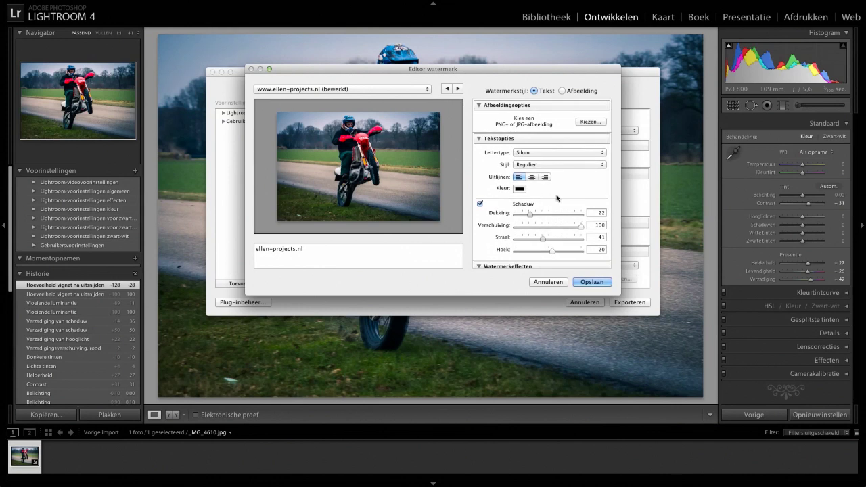
left_click(587, 123)
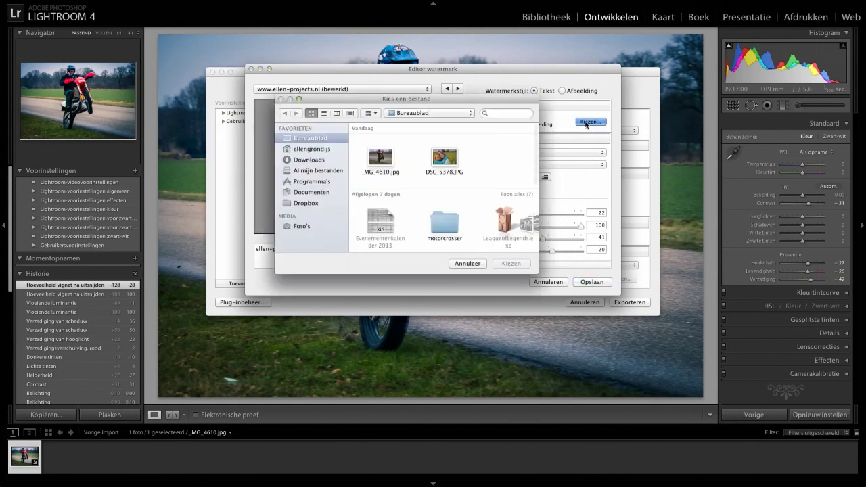
Select _MG_4610.jpg as the watermark image, then cancel the file chooser
left_click(377, 165)
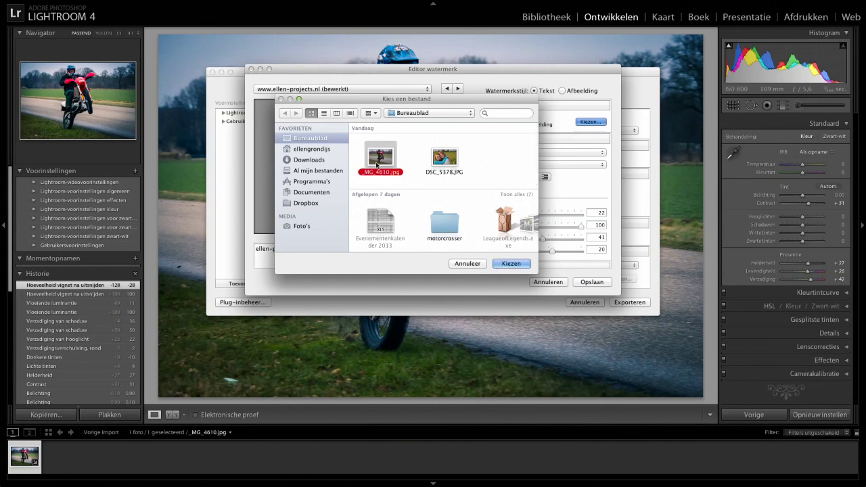
left_click(479, 264)
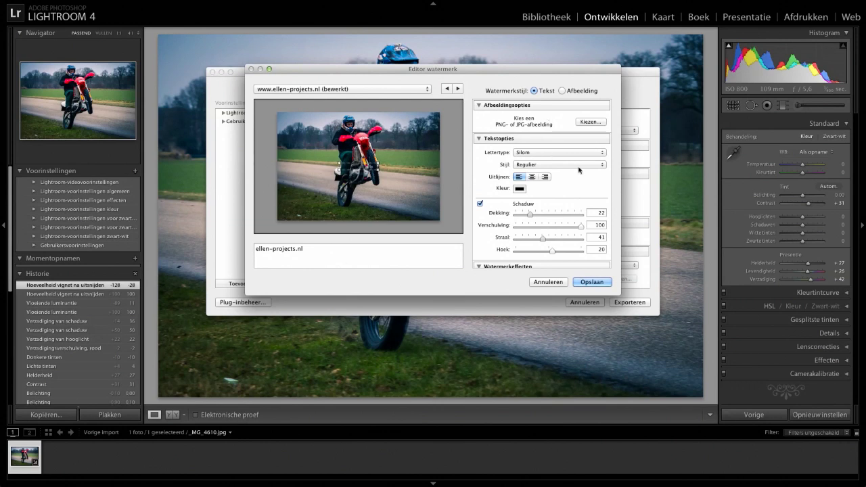
Discard the watermark edits and export the photo under the unique name _MG_4610-2.jpg
left_click(546, 282)
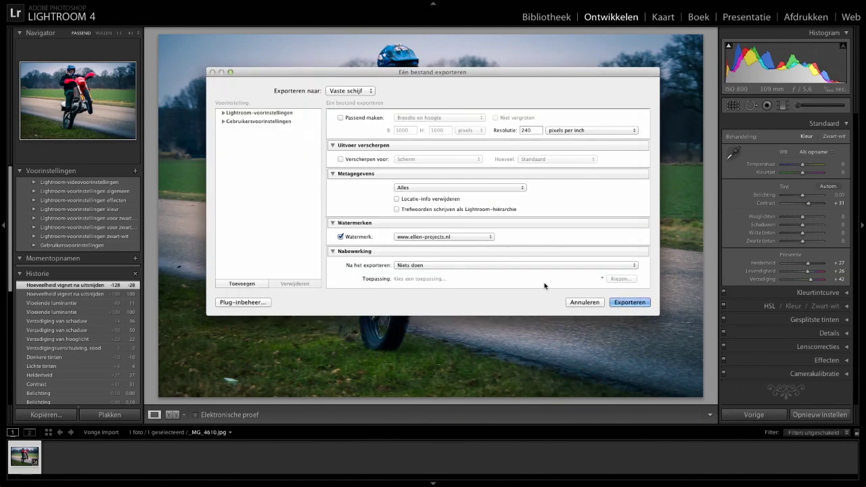
scroll(386, 237, "down", 1)
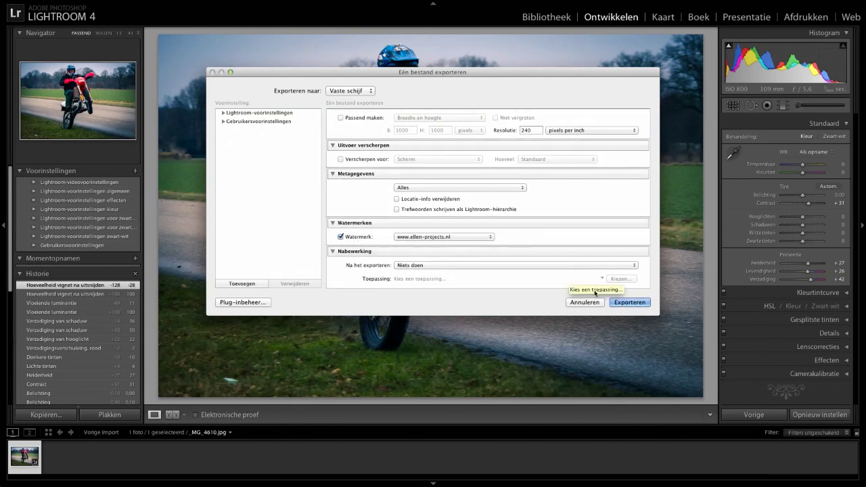
left_click(629, 302)
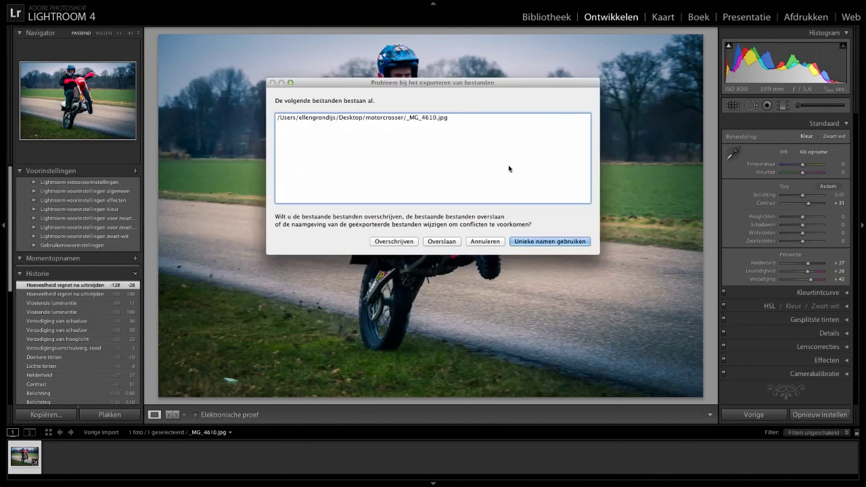
left_click(522, 242)
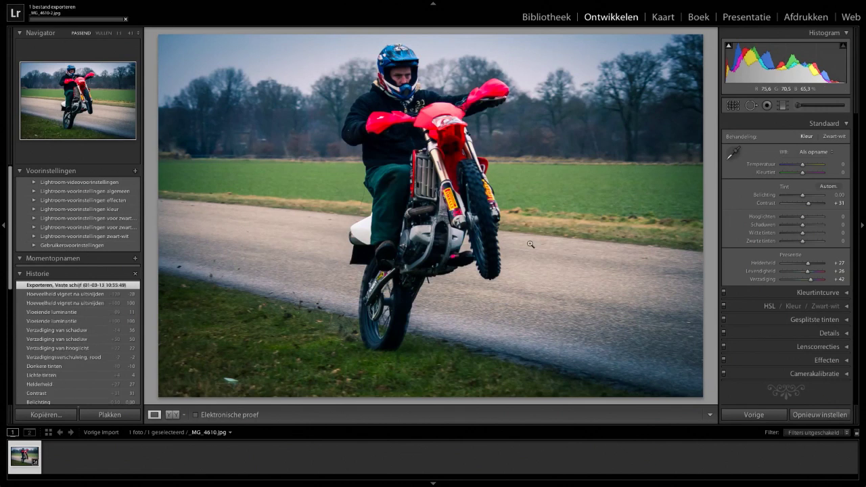
Return Lightroom to a normal window with Shift+F and minimize it to reveal the desktop
key("shift+f")
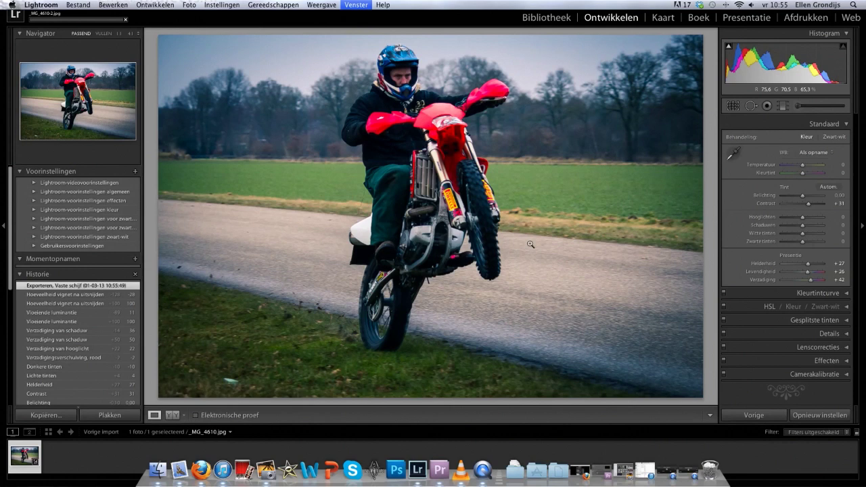
key("shift+f")
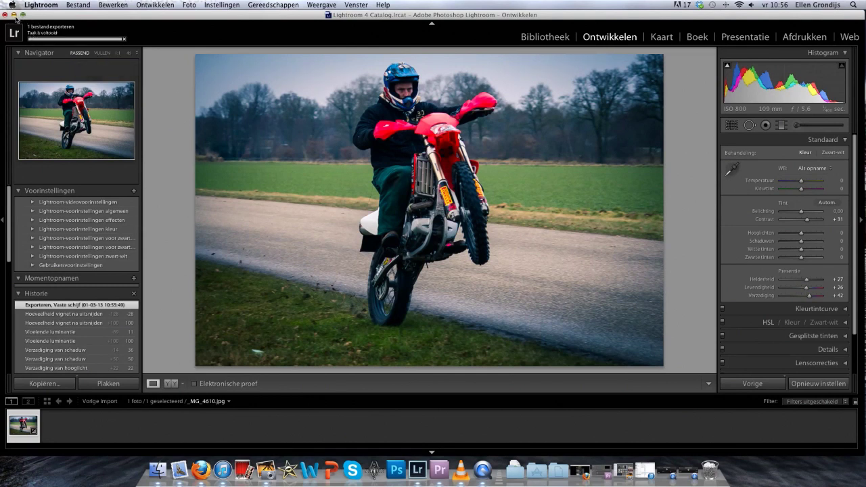
left_click(15, 14)
left_click(676, 88)
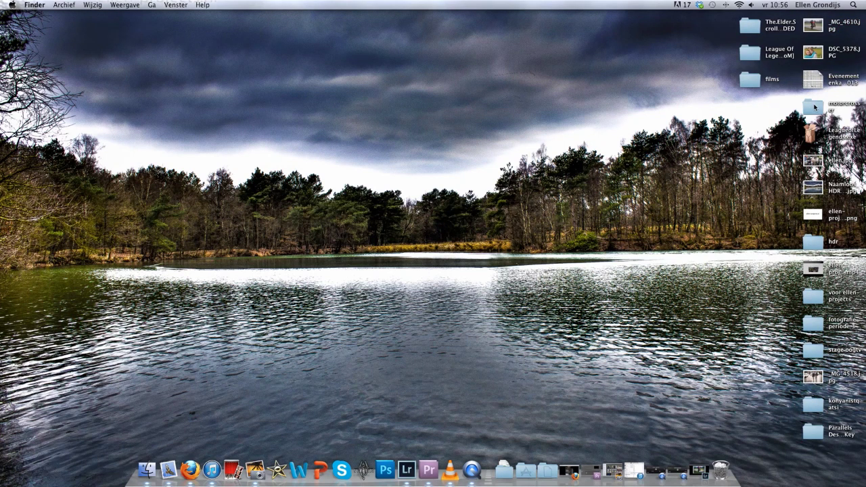
Open the motorcrosser folder and Quick Look the exported _MG_4610-2.jpg
left_click(814, 107)
double_click(814, 107)
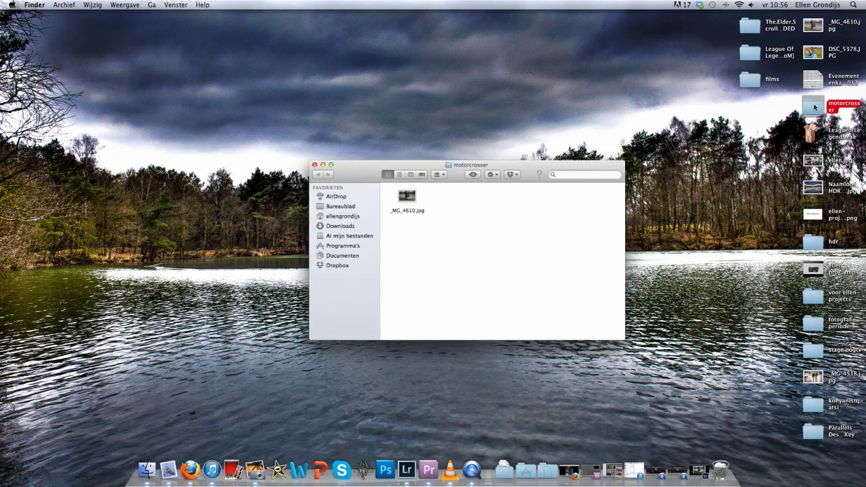
left_click(423, 202)
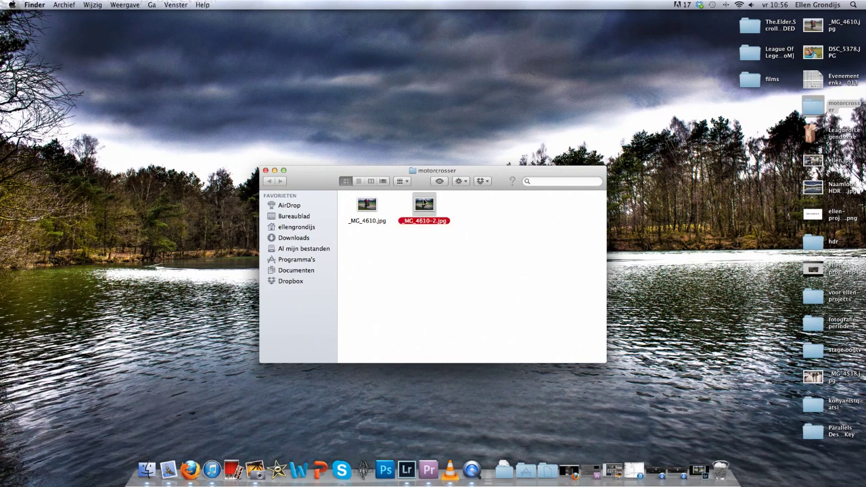
key("space")
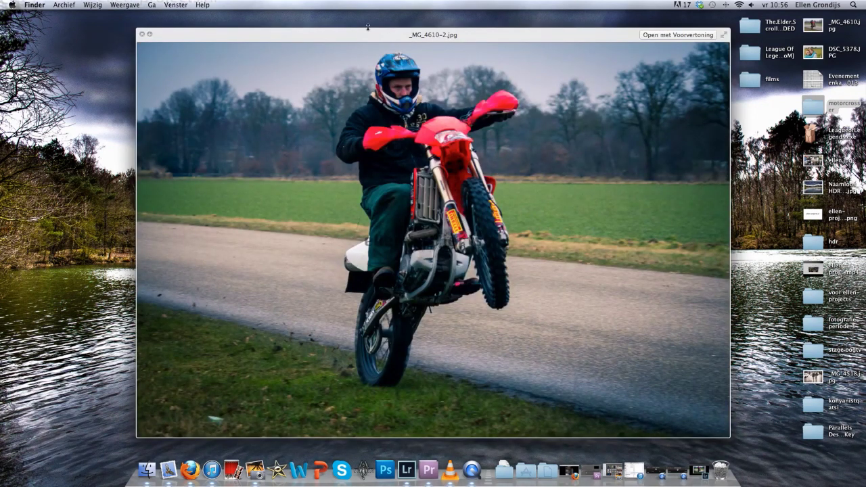
left_click(142, 34)
Restore Lightroom and show the wheelie photo's Voor and Na versions side by side
left_click(701, 467)
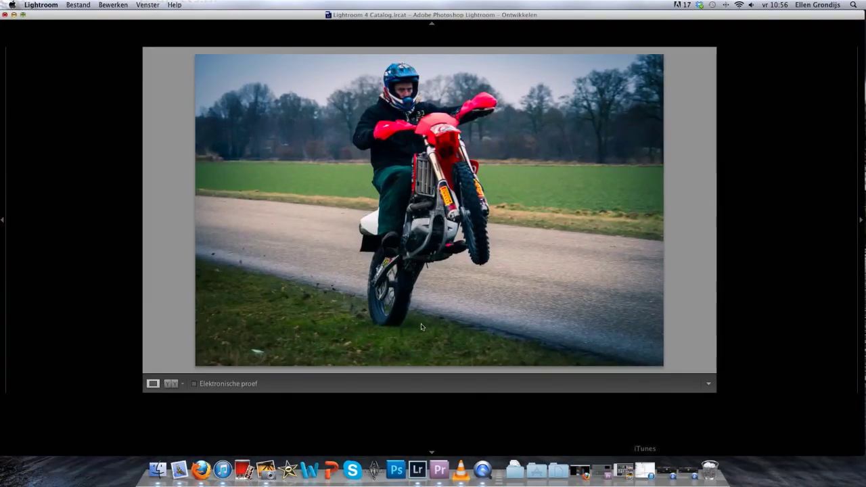
left_click(172, 384)
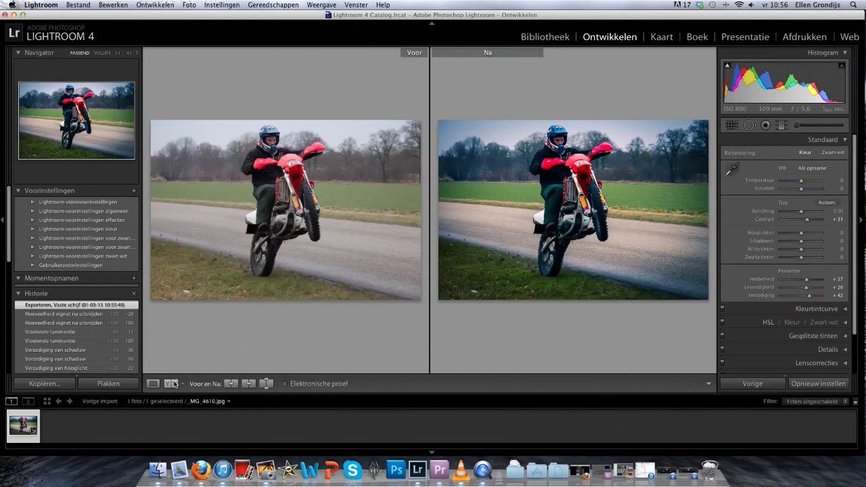